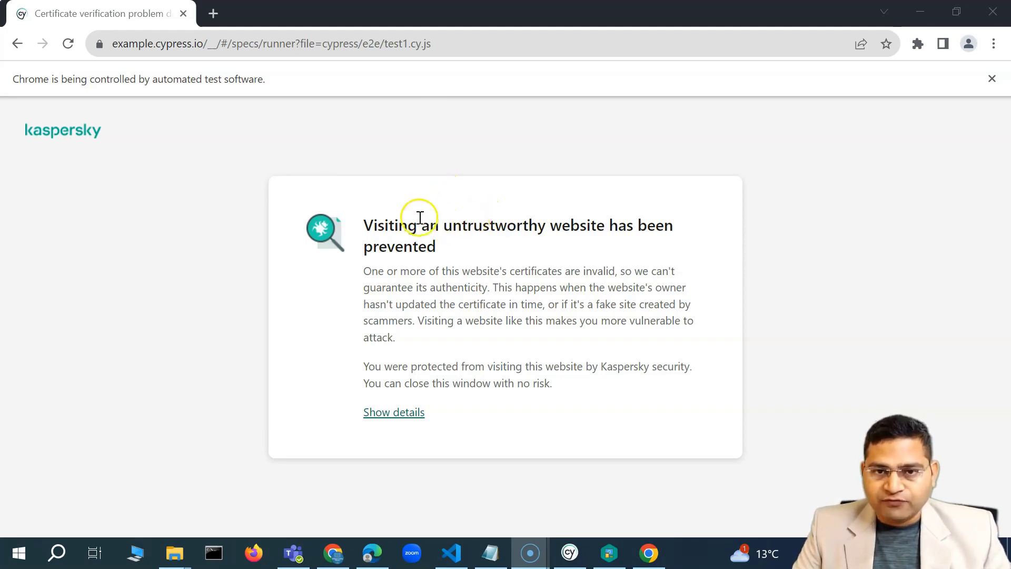
Step: Close the running Chrome test browser and restart E2E testing in Chrome from the Cypress launcher
{"action": "left_click_drag", "start_coordinate": [420, 217], "coordinate": [440, 243]}
{"action": "left_click", "coordinate": [460, 177]}
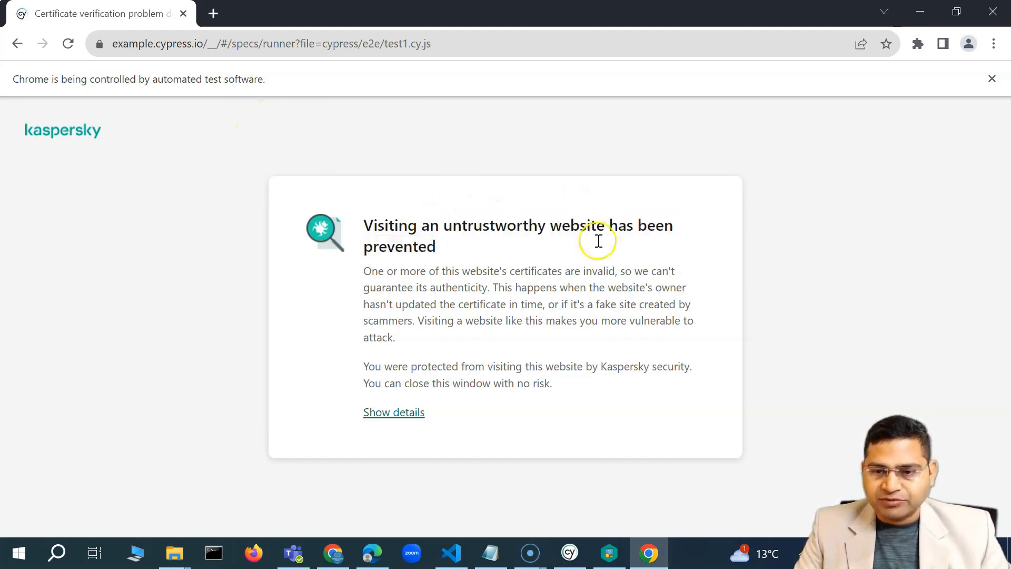
{"action": "left_click", "coordinate": [570, 553]}
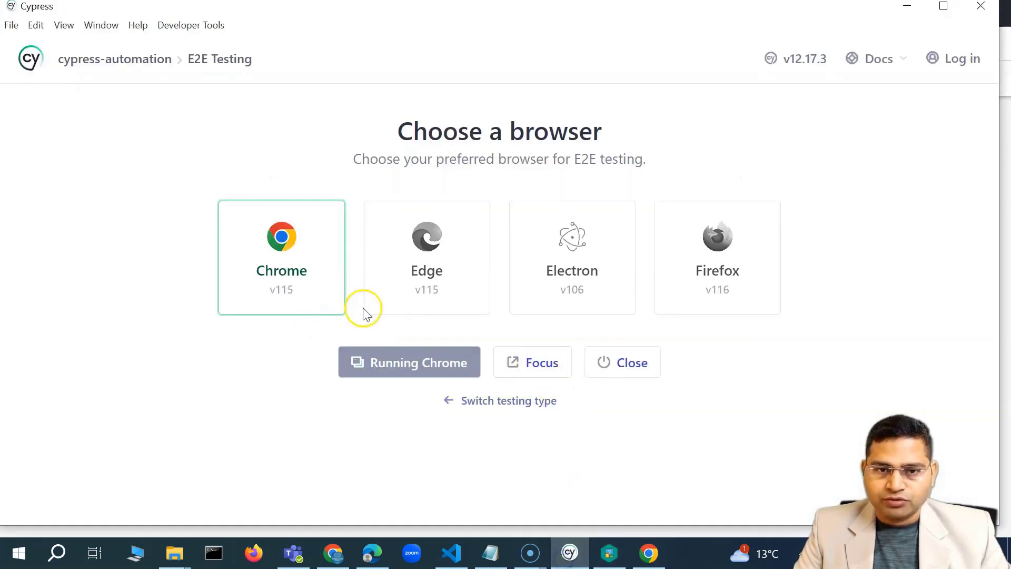
{"action": "left_click", "coordinate": [624, 363]}
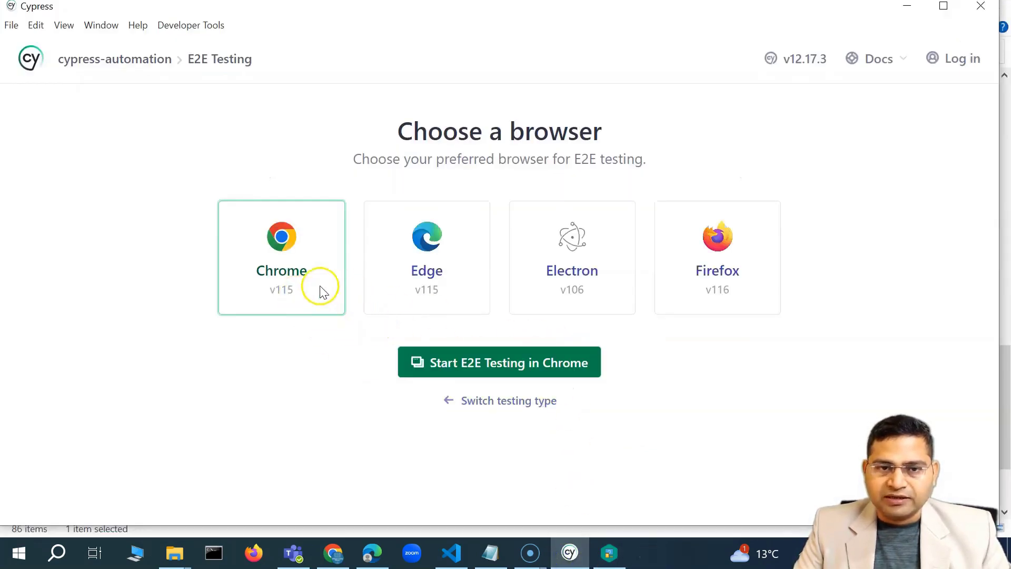
{"action": "left_click", "coordinate": [464, 361]}
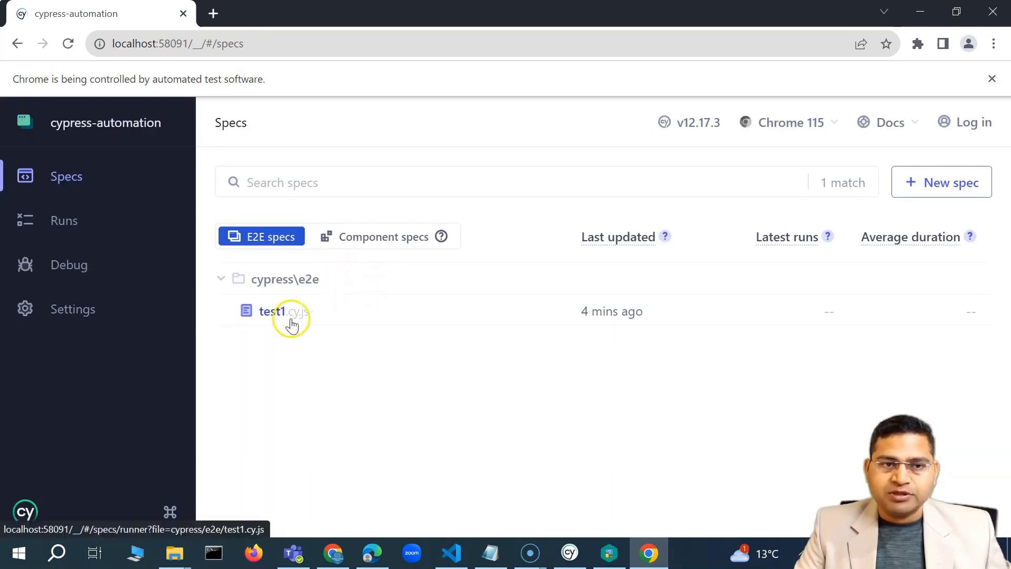
Step: Confirm test1.cy.js visits example.cypress.io, then rerun the test1.cy.js spec in Chrome
{"action": "left_click", "coordinate": [451, 552]}
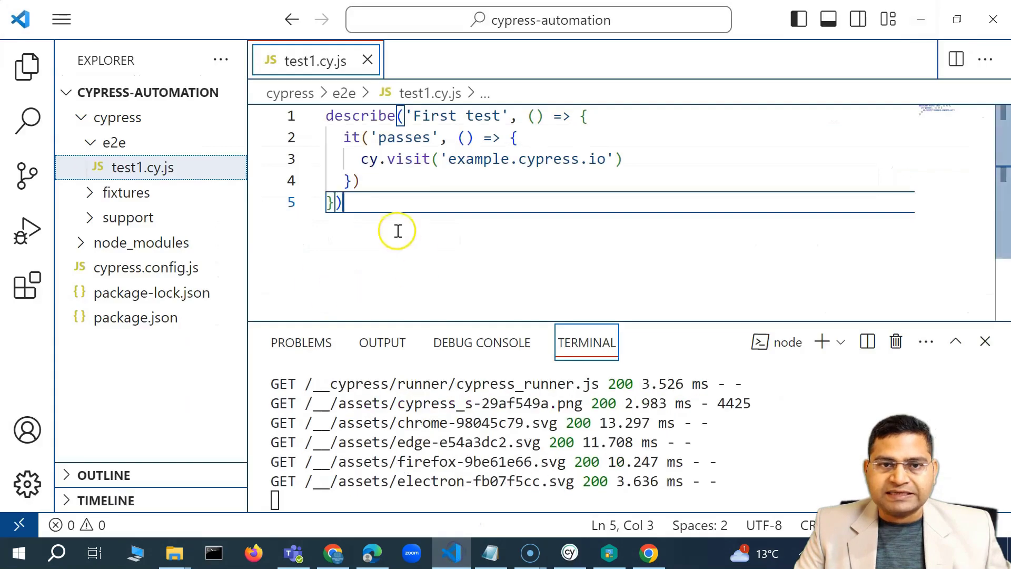
{"action": "left_click_drag", "start_coordinate": [448, 159], "coordinate": [607, 160]}
{"action": "key", "text": "ctrl+c"}
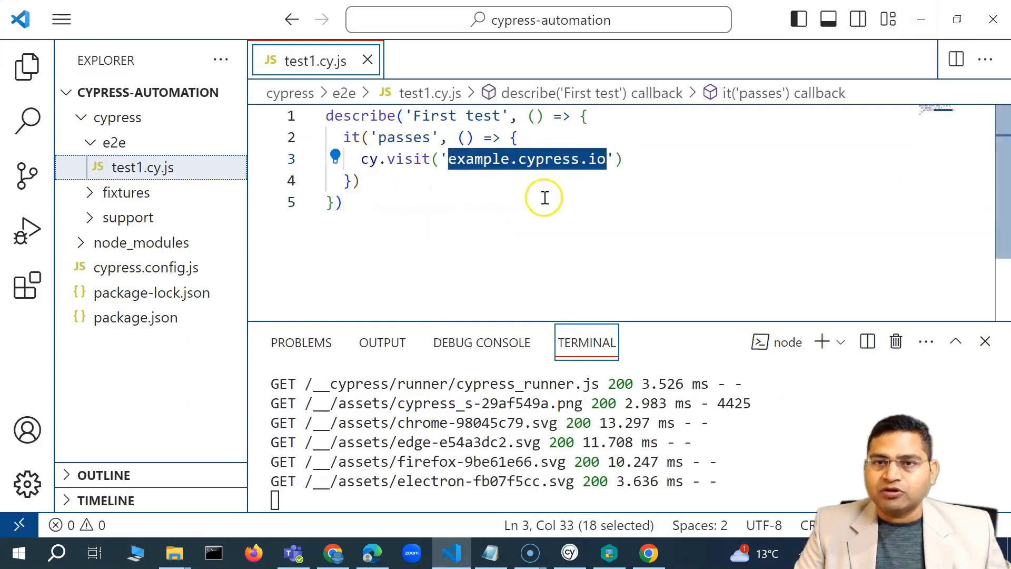
{"action": "left_click", "coordinate": [920, 20]}
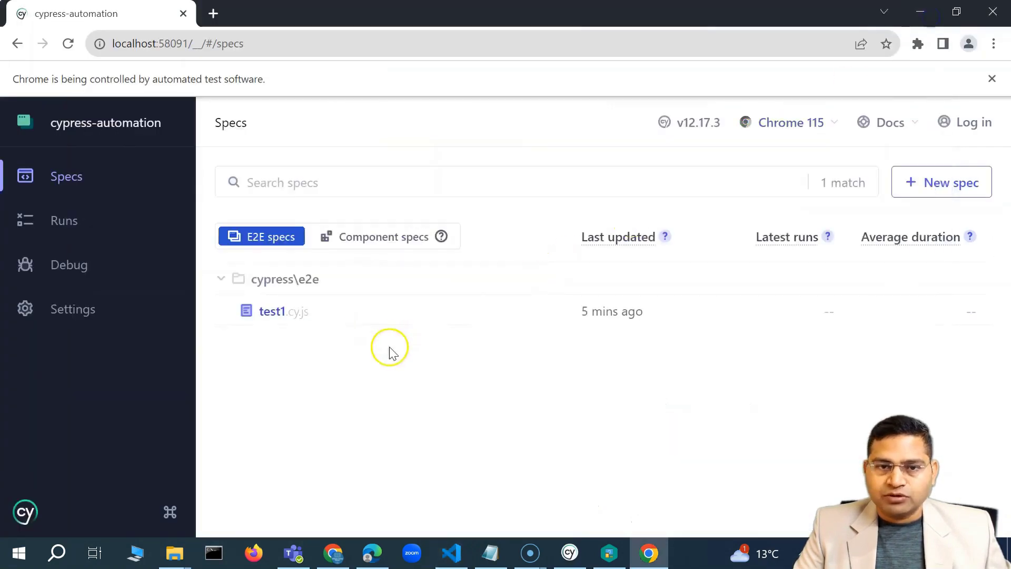
{"action": "left_click", "coordinate": [319, 318]}
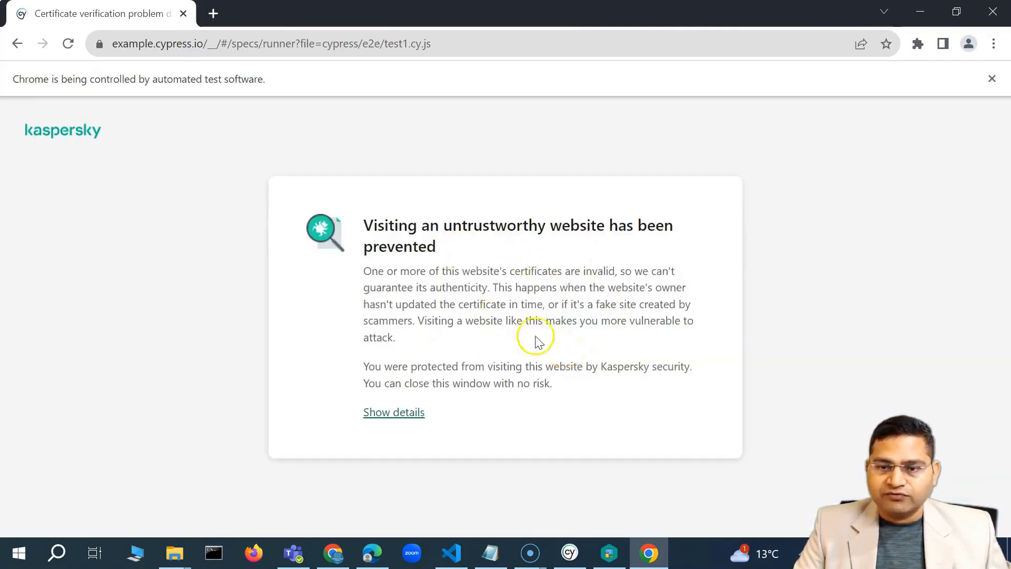
Step: Review Kaspersky's Trusted applications list with the Cypress entry and close it unchanged
{"action": "left_click", "coordinate": [609, 553]}
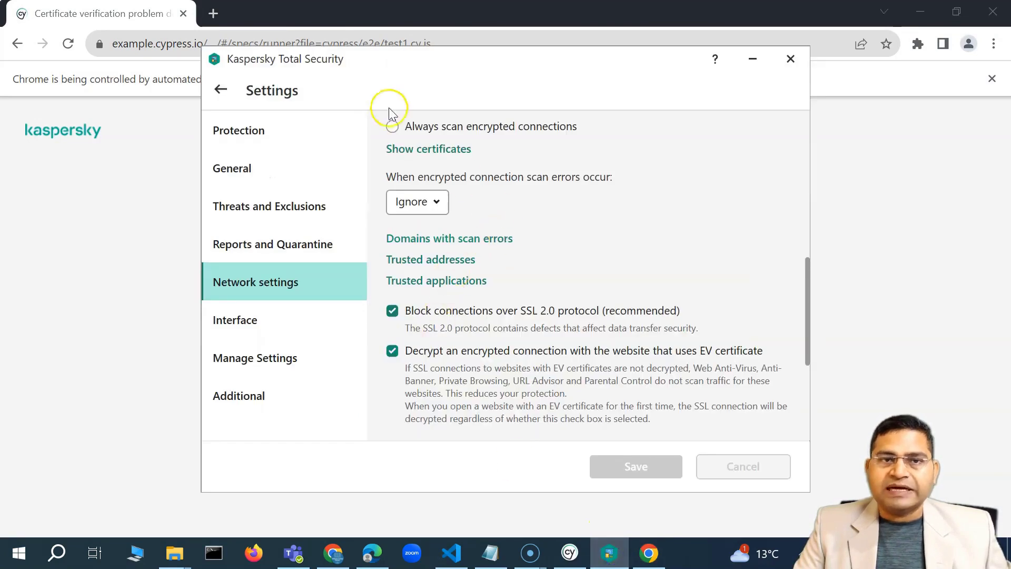
{"action": "left_click_drag", "start_coordinate": [472, 69], "coordinate": [346, 50]}
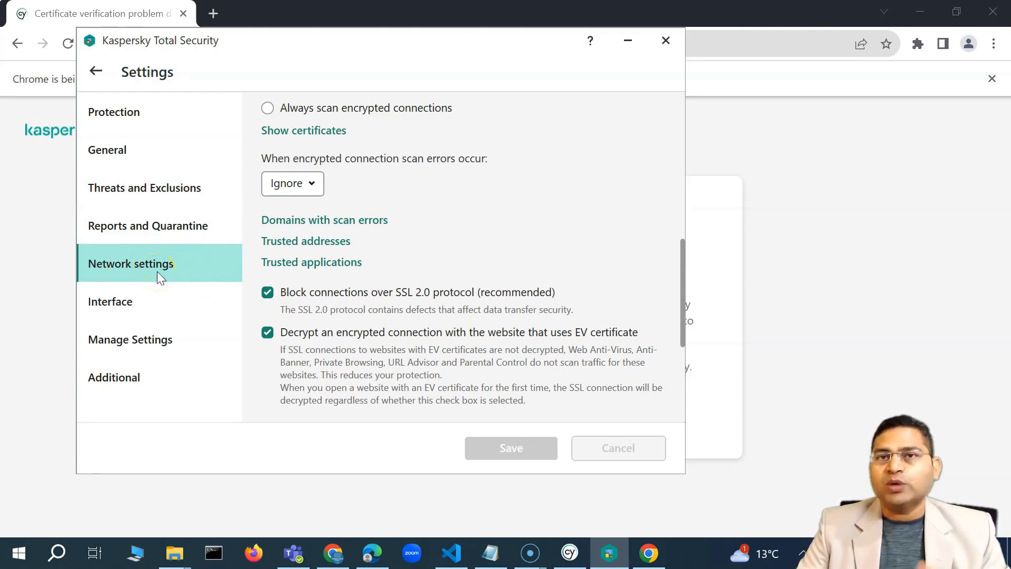
{"action": "left_click", "coordinate": [324, 263]}
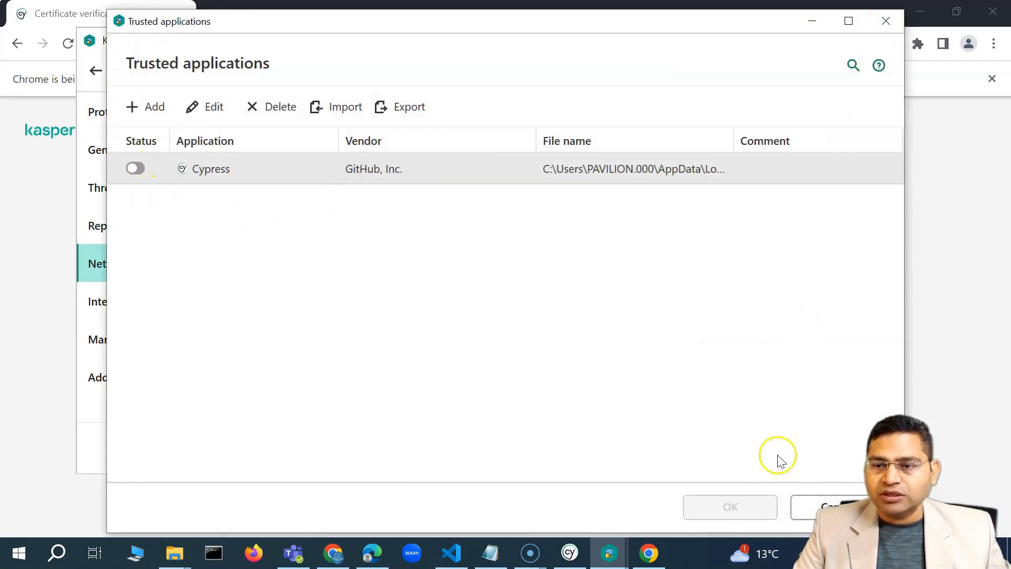
{"action": "left_click", "coordinate": [809, 512]}
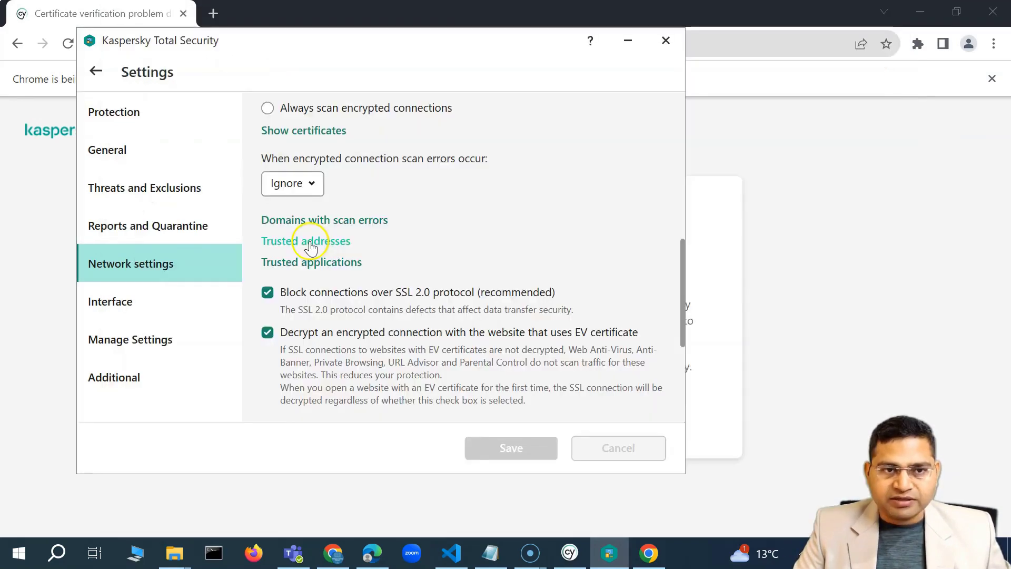
{"action": "left_click", "coordinate": [138, 118]}
{"action": "scroll", "coordinate": [414, 314], "scroll_direction": "up", "scroll_amount": 10}
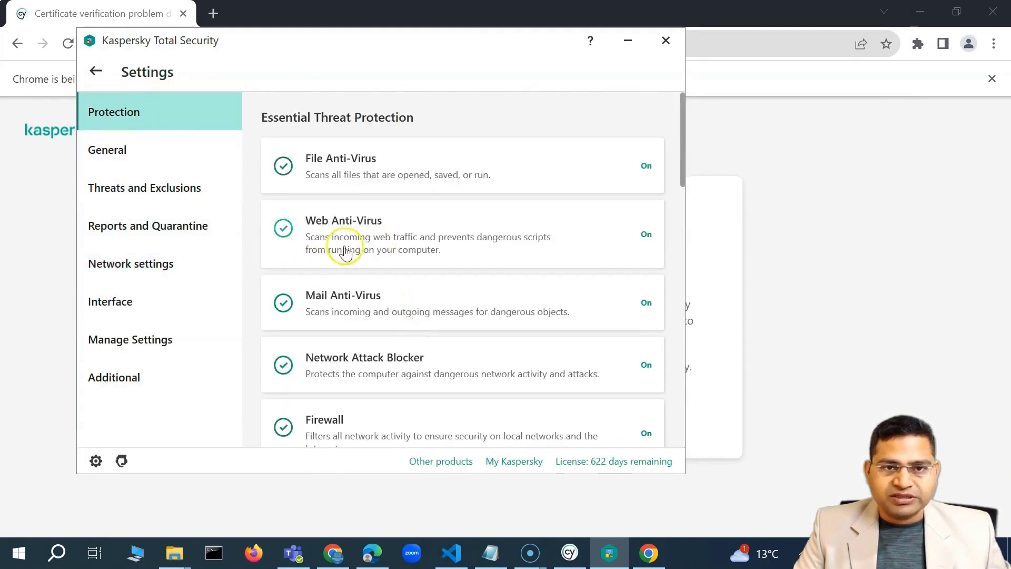
{"action": "left_click", "coordinate": [453, 232]}
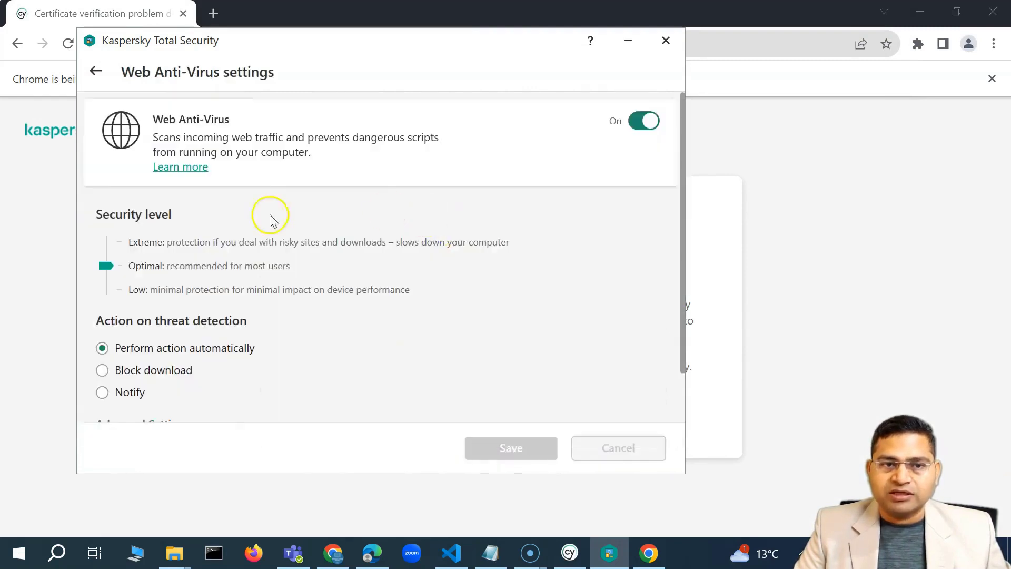
{"action": "scroll", "coordinate": [380, 323], "scroll_direction": "down", "scroll_amount": 1}
{"action": "left_click", "coordinate": [172, 367]}
{"action": "scroll", "coordinate": [386, 349], "scroll_direction": "down", "scroll_amount": 8}
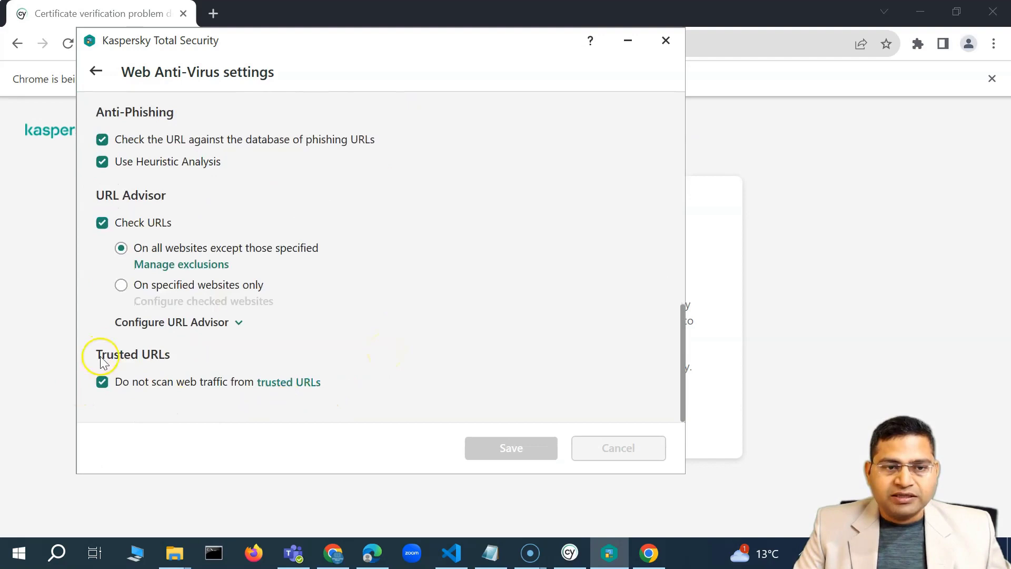
{"action": "left_click", "coordinate": [279, 385]}
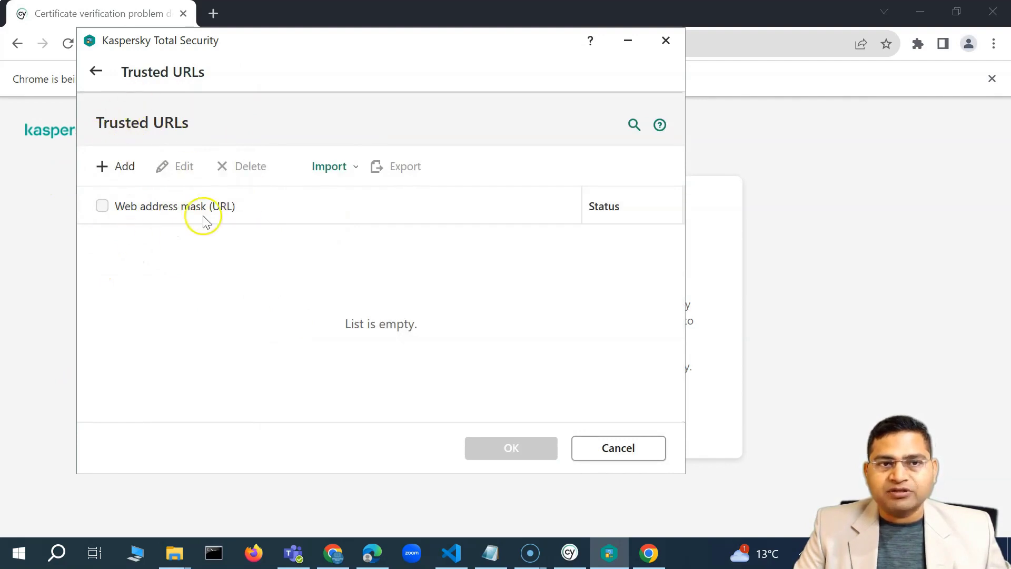
{"action": "left_click", "coordinate": [618, 447]}
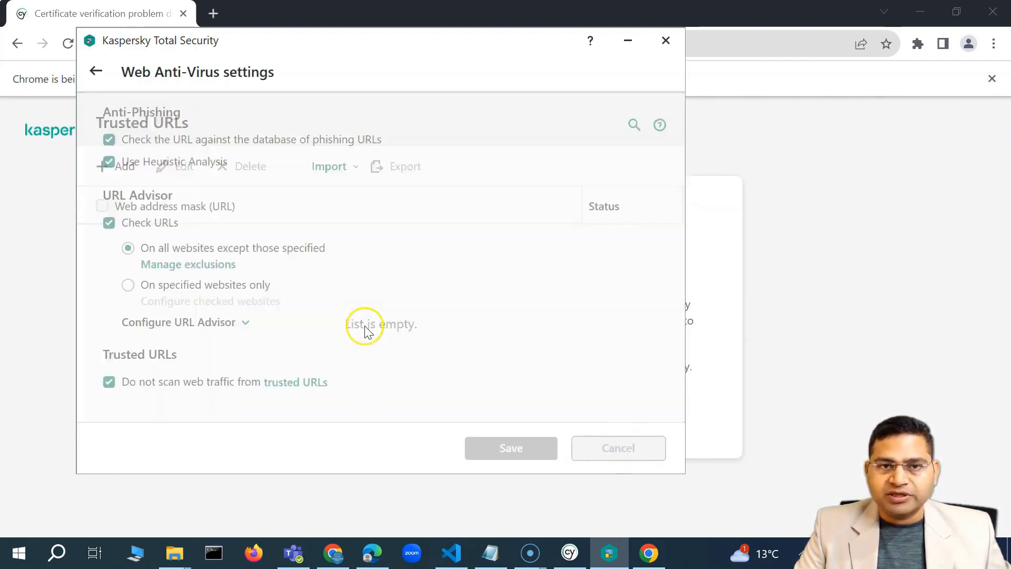
{"action": "left_click", "coordinate": [96, 73]}
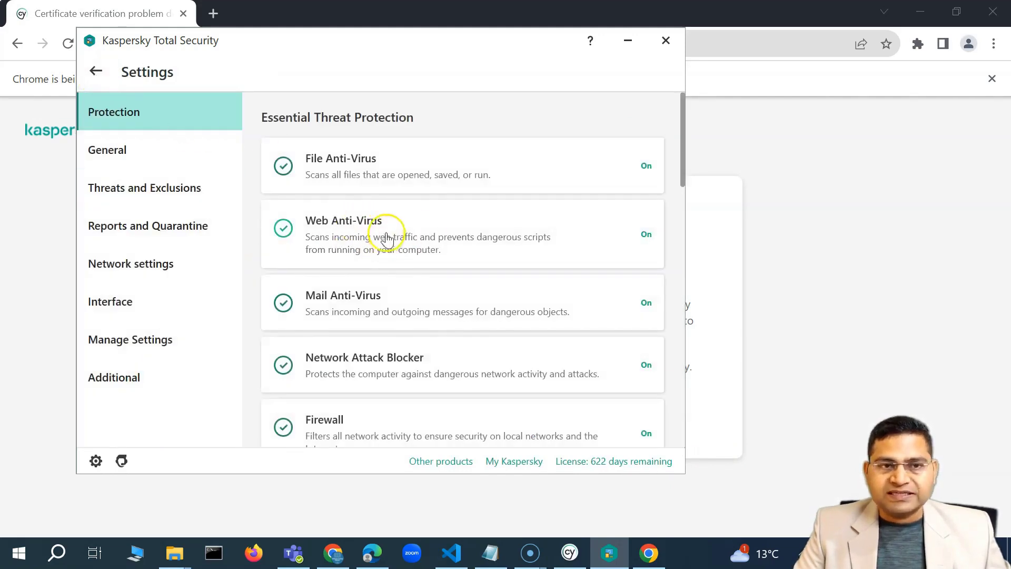
{"action": "left_click", "coordinate": [156, 271]}
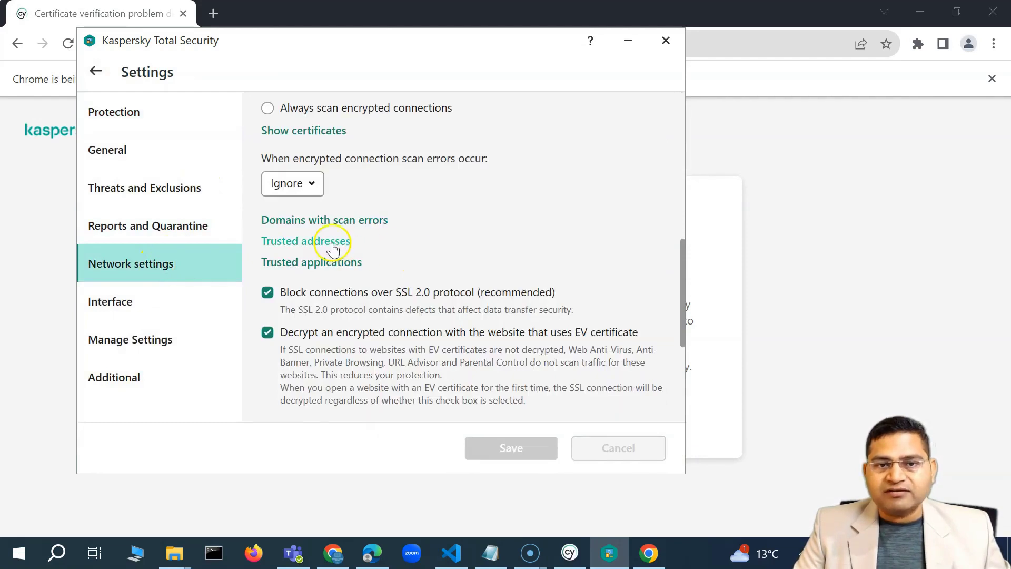
Step: Add a new trusted address with domain example.cypress.io taken from test1.cy.js
{"action": "left_click", "coordinate": [332, 248]}
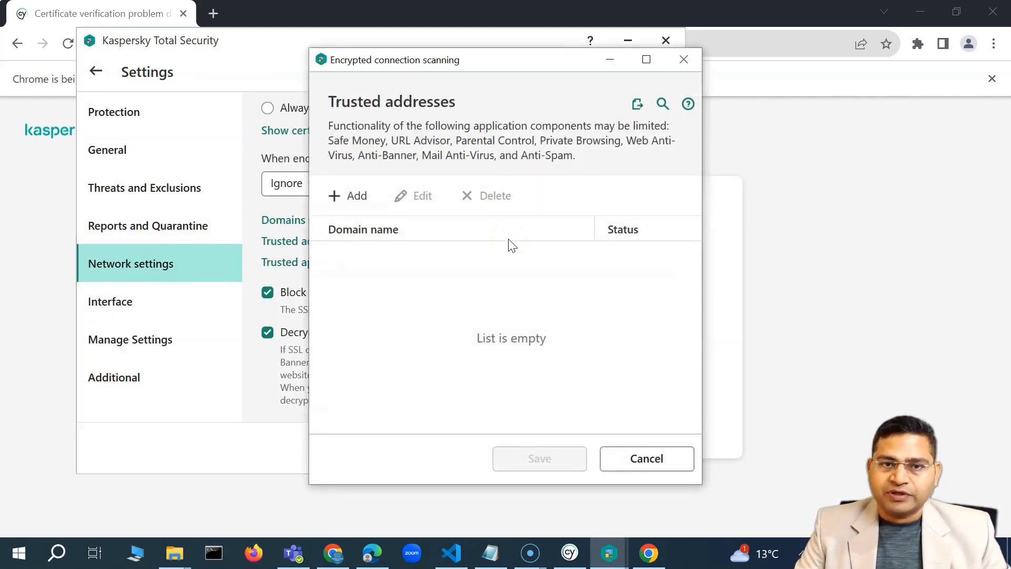
{"action": "left_click", "coordinate": [350, 195]}
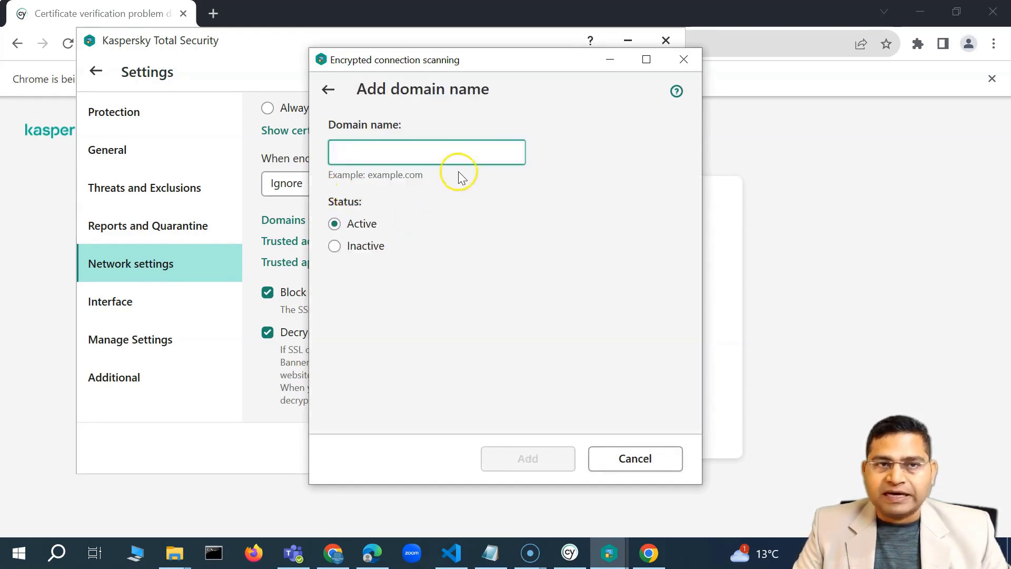
{"action": "left_click", "coordinate": [528, 356]}
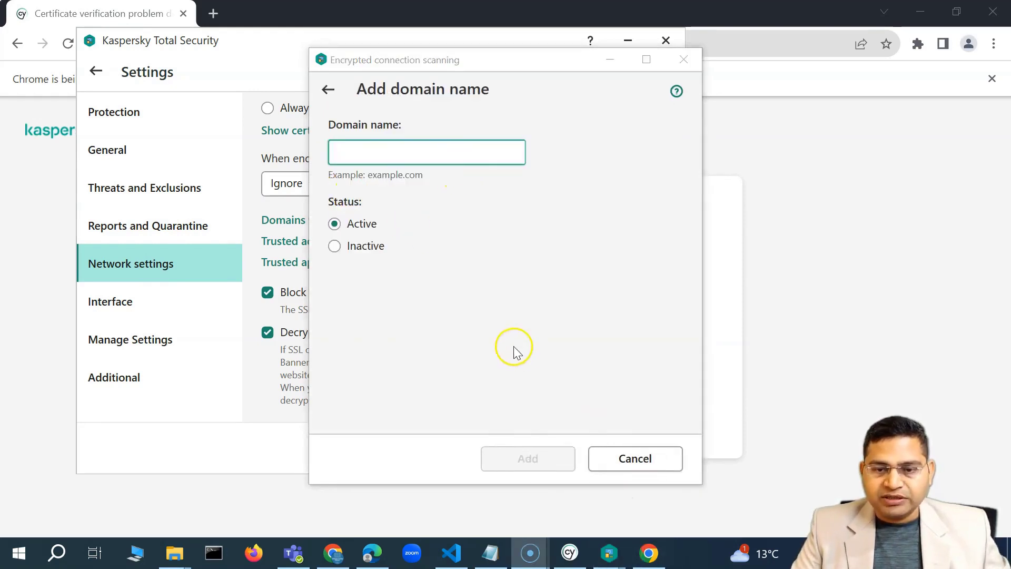
{"action": "left_click", "coordinate": [445, 551]}
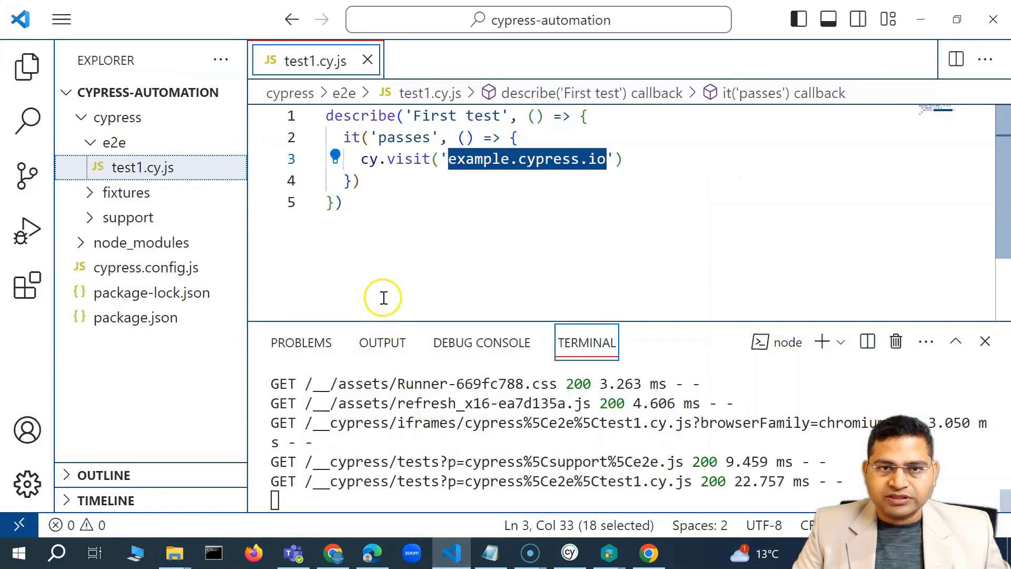
{"action": "left_click", "coordinate": [448, 162]}
{"action": "left_click_drag", "start_coordinate": [448, 161], "coordinate": [608, 159]}
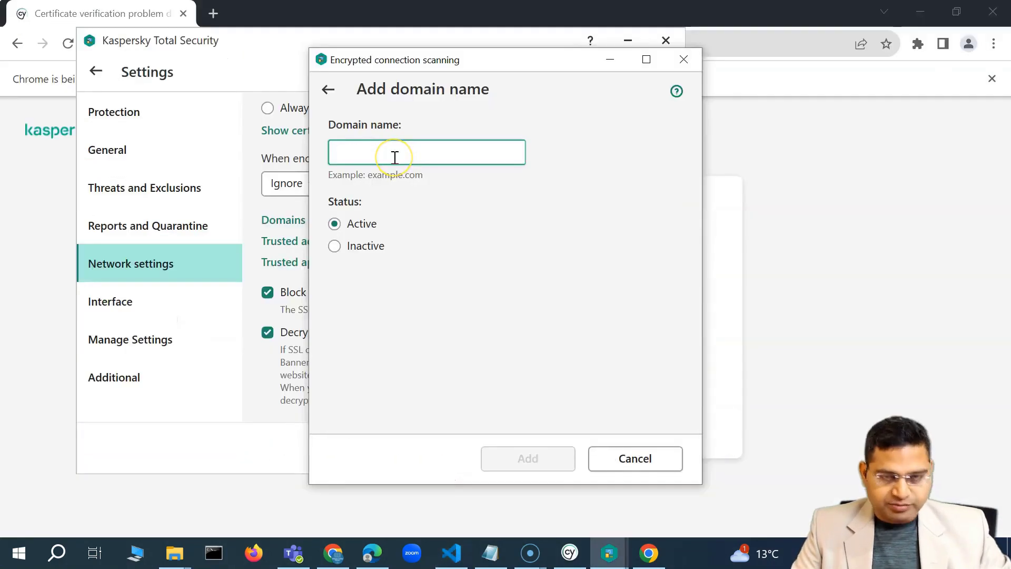
{"action": "key", "text": "ctrl+v"}
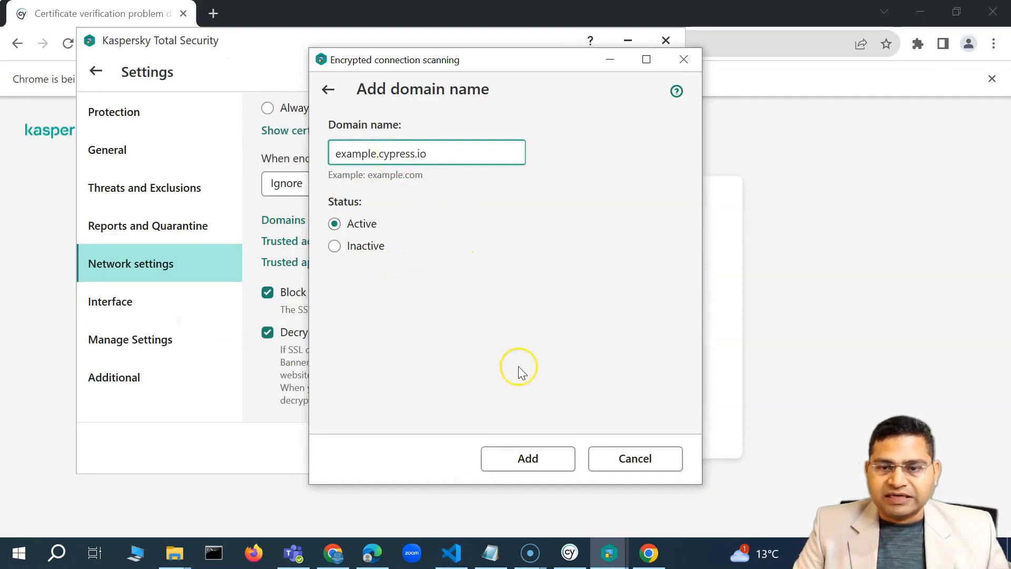
Step: Save the trusted addresses and network settings, then minimize the Kaspersky settings window
{"action": "left_click", "coordinate": [515, 458]}
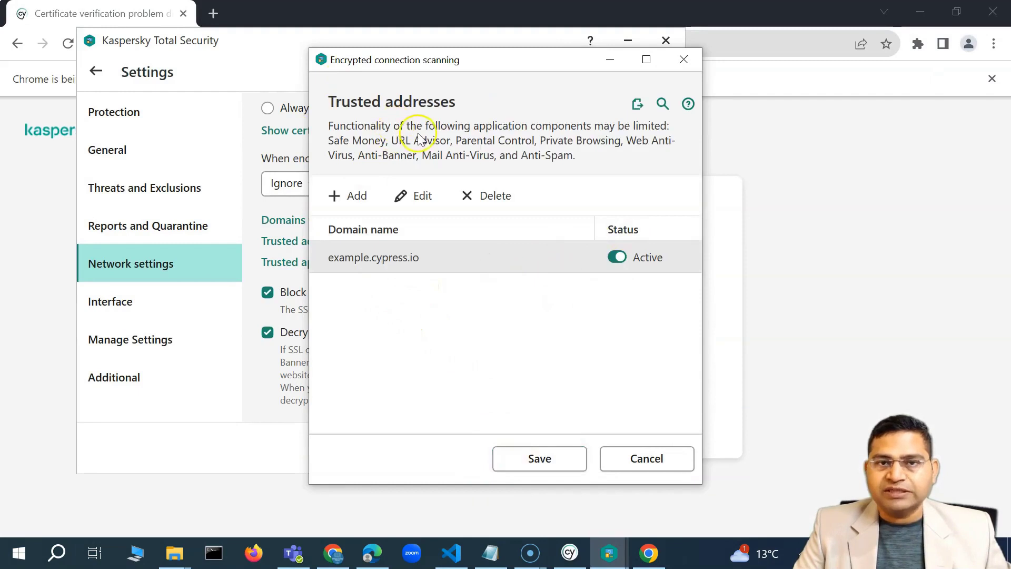
{"action": "left_click", "coordinate": [534, 458]}
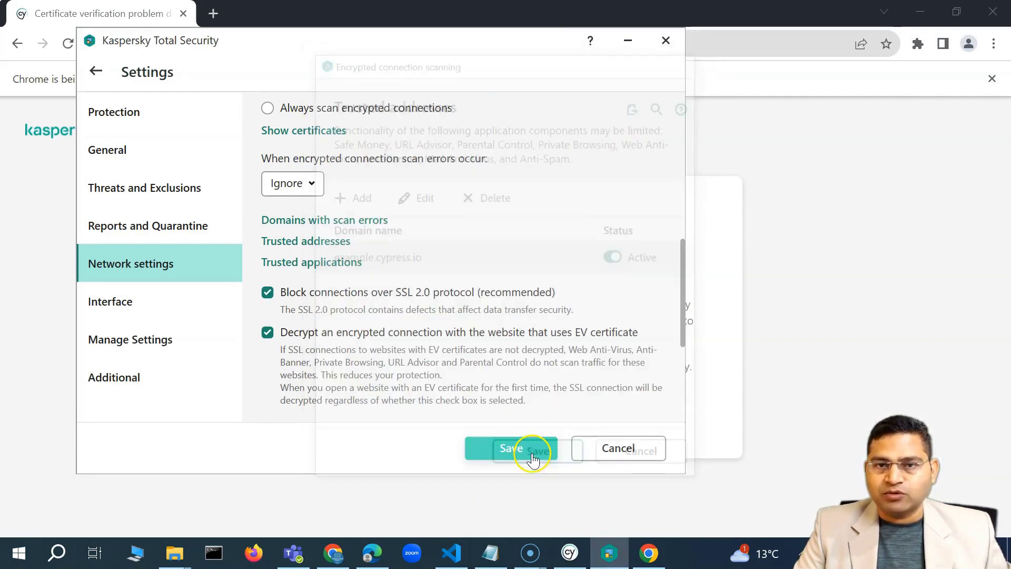
{"action": "left_click", "coordinate": [505, 448]}
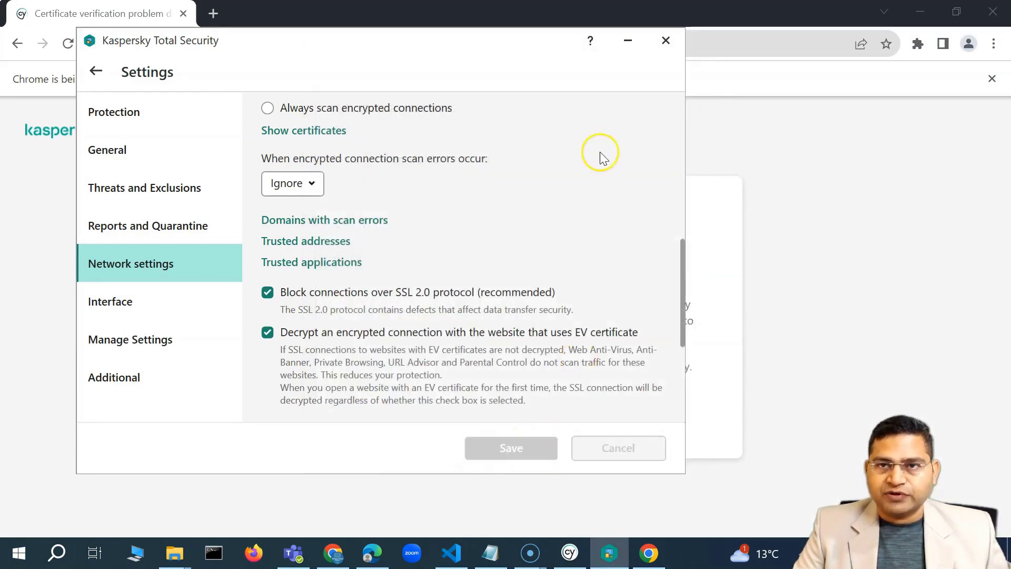
{"action": "left_click", "coordinate": [628, 41]}
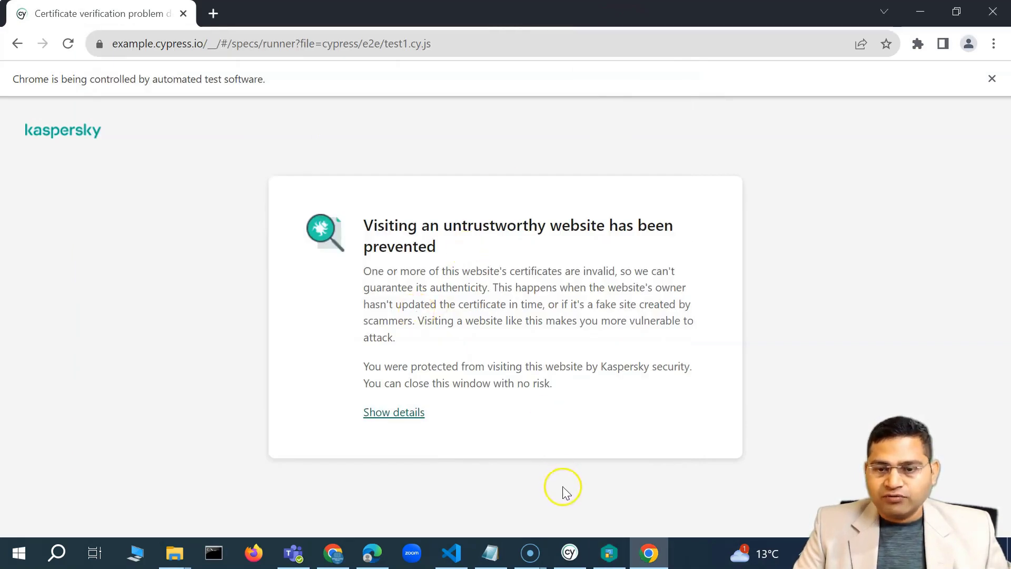
Step: Restart Chrome E2E testing and rerun test1, which now loads the Kitchen Sink page
{"action": "left_click", "coordinate": [569, 552]}
{"action": "left_click", "coordinate": [631, 374]}
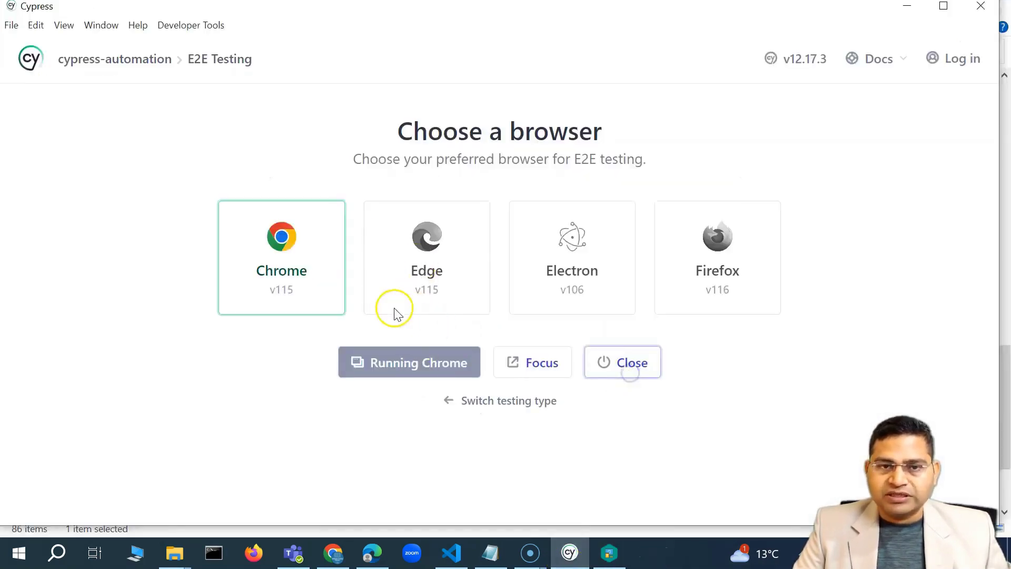
{"action": "left_click", "coordinate": [487, 370]}
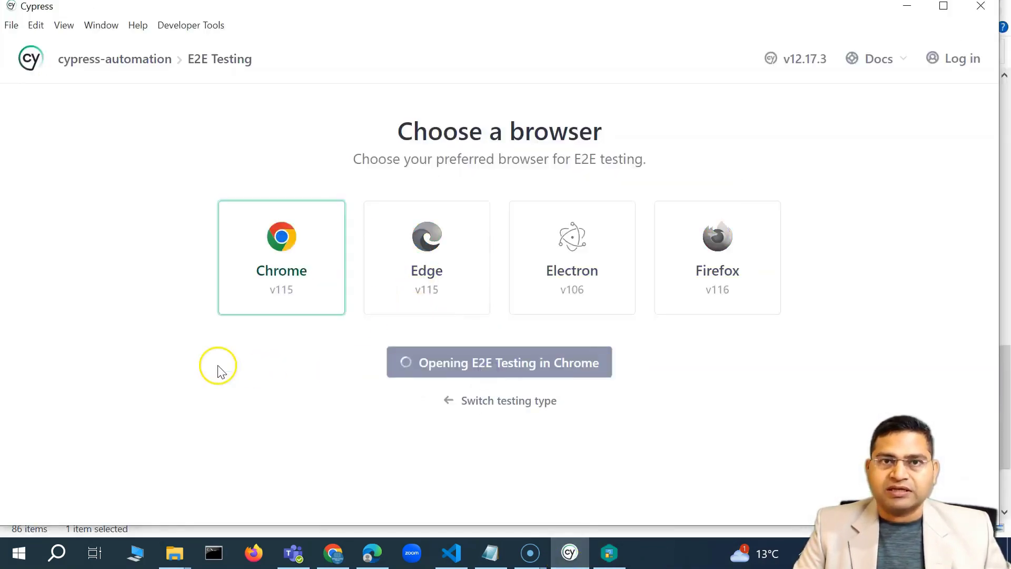
{"action": "left_click", "coordinate": [283, 316]}
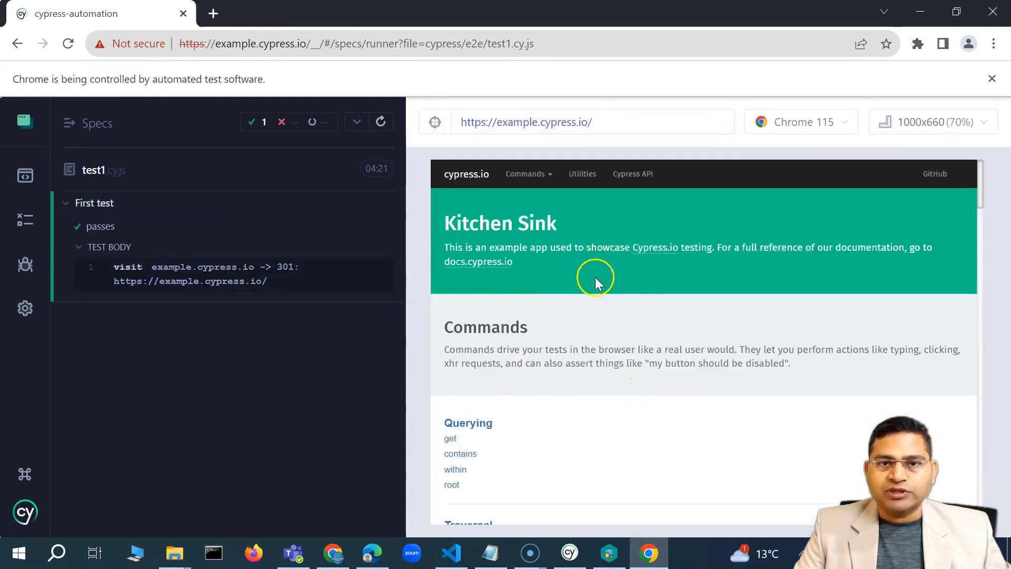
Step: Check the Trusted addresses list unchanged, then view Trusted applications showing inactive Cypress
{"action": "left_click", "coordinate": [609, 552]}
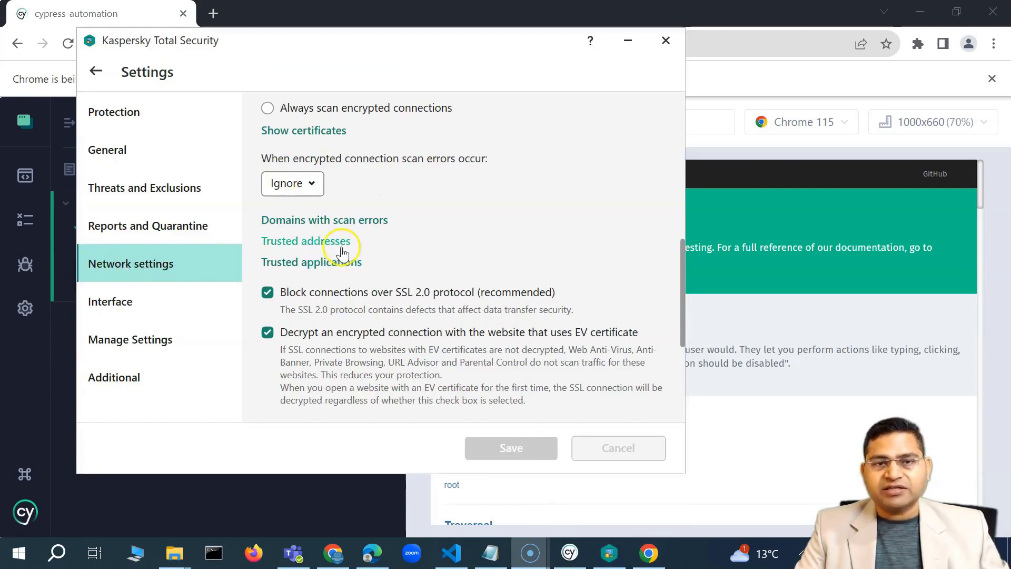
{"action": "left_click", "coordinate": [284, 241]}
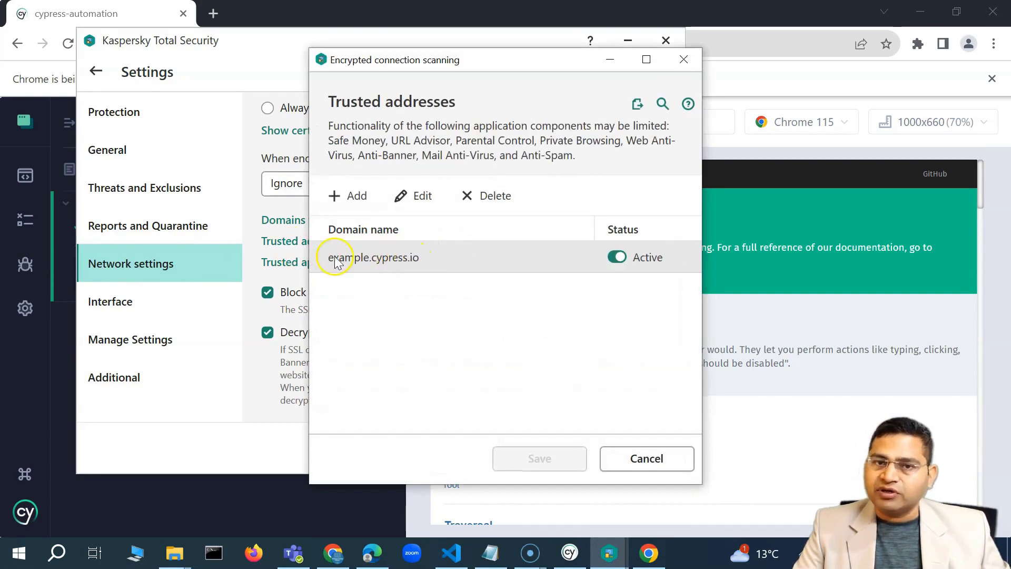
{"action": "left_click", "coordinate": [646, 458]}
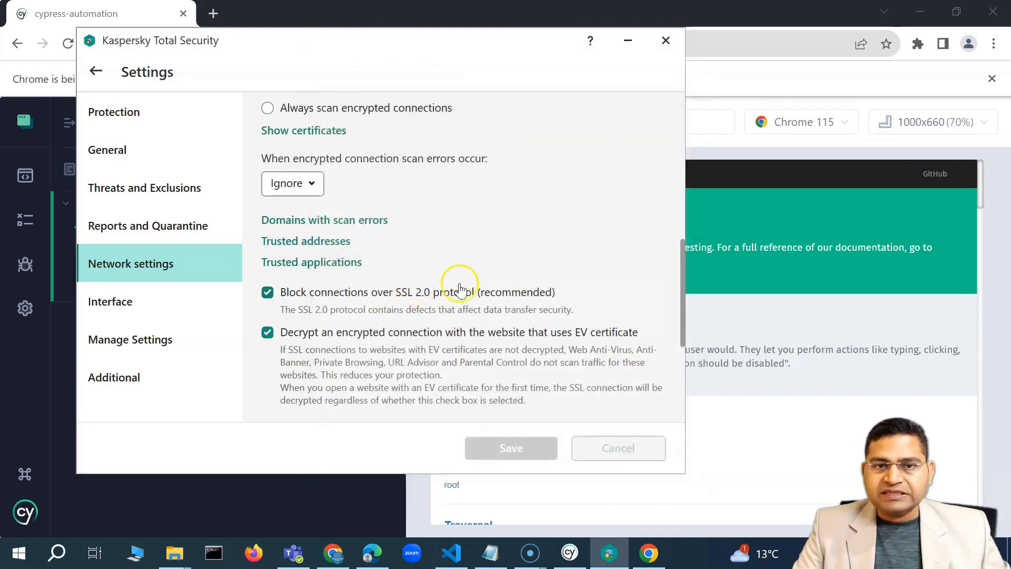
{"action": "left_click", "coordinate": [316, 262]}
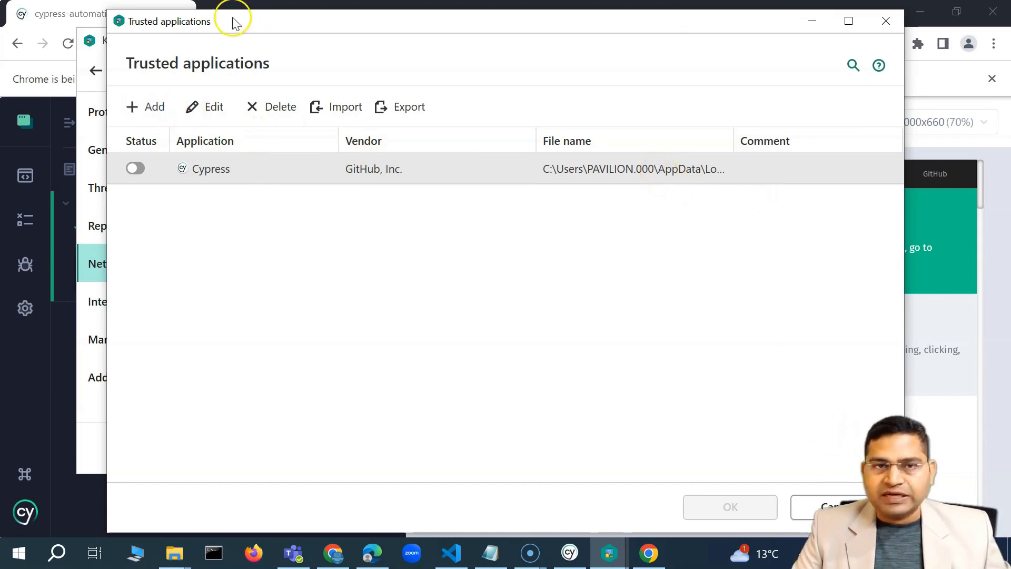
Step: Add cypress.exe from the Cypress 12.17.3 cache folder as a trusted application
{"action": "left_click", "coordinate": [152, 105]}
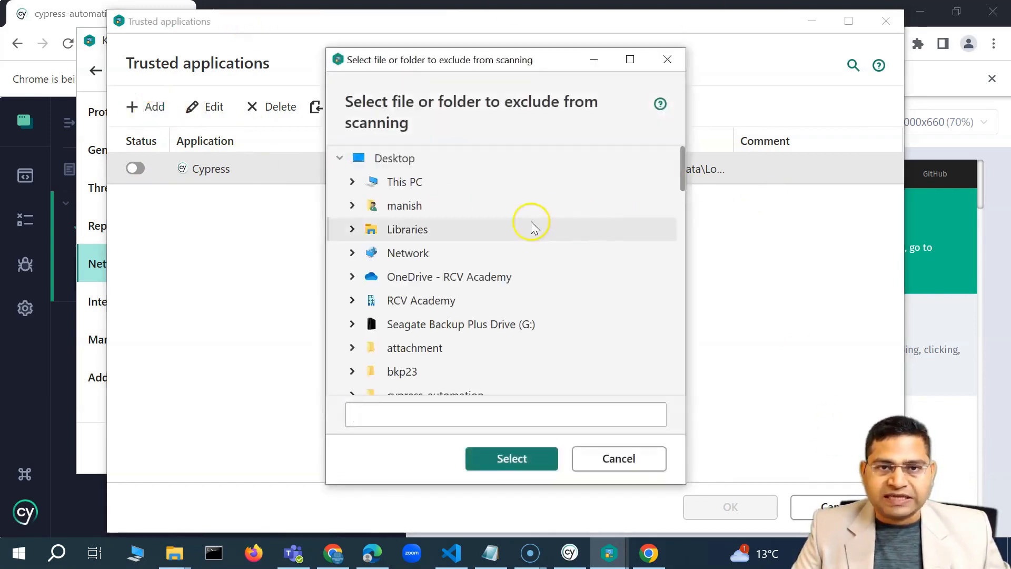
{"action": "left_click", "coordinate": [500, 548]}
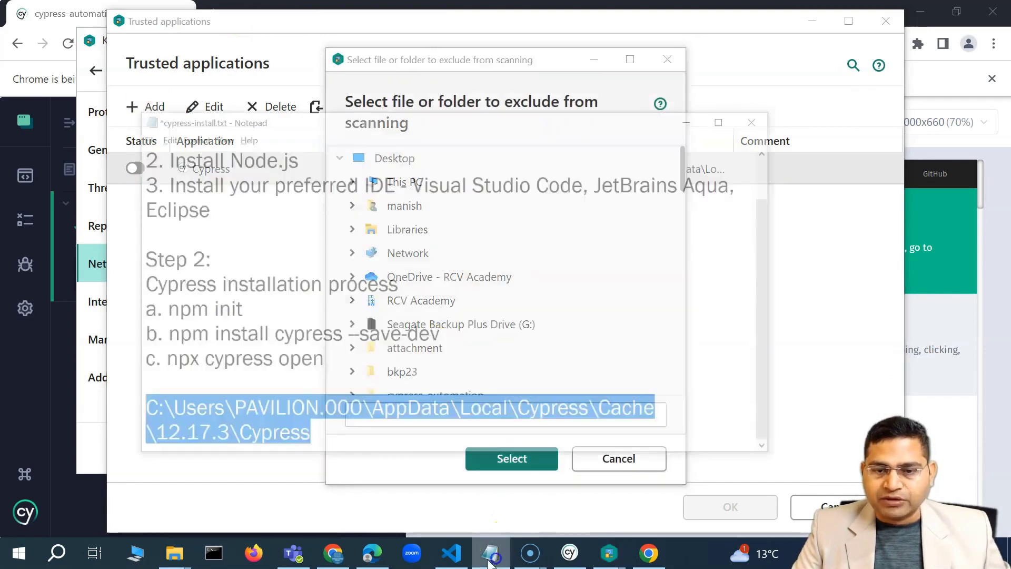
{"action": "left_click_drag", "start_coordinate": [289, 406], "coordinate": [75, 377]}
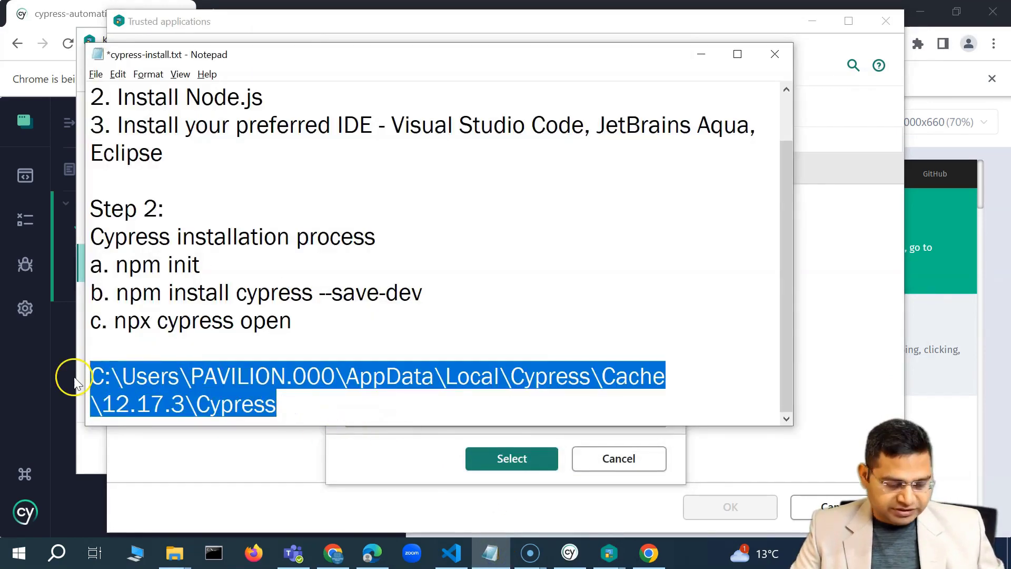
{"action": "left_click", "coordinate": [698, 55]}
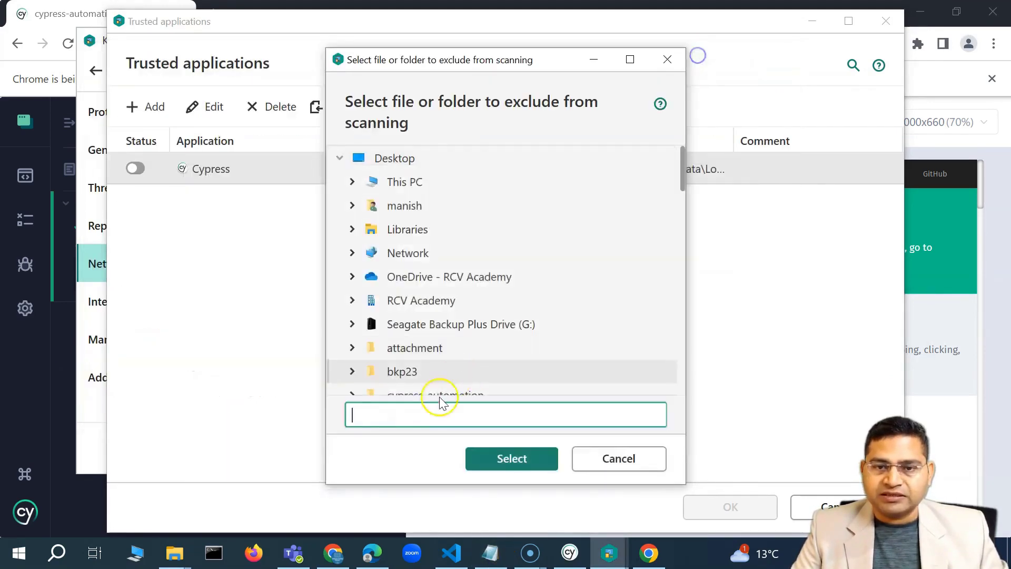
{"action": "key", "text": "ctrl+v"}
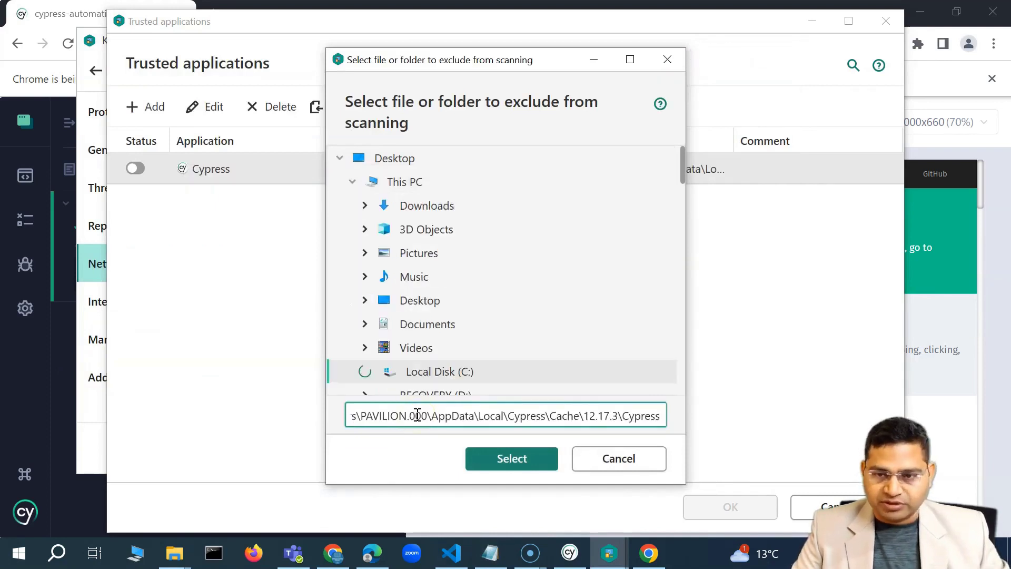
{"action": "type", "text": "\\cypre"}
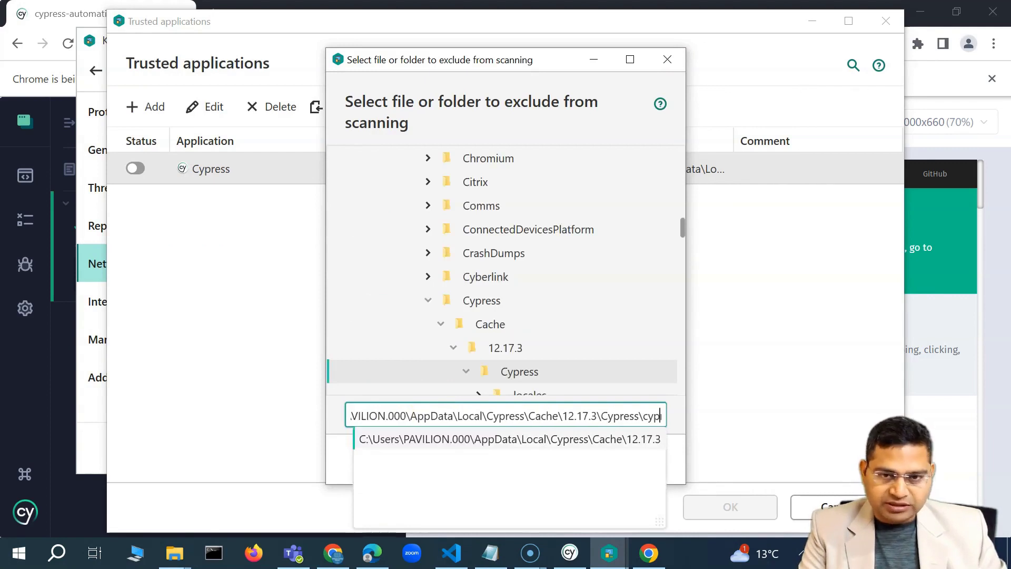
{"action": "type", "text": "ss.exe"}
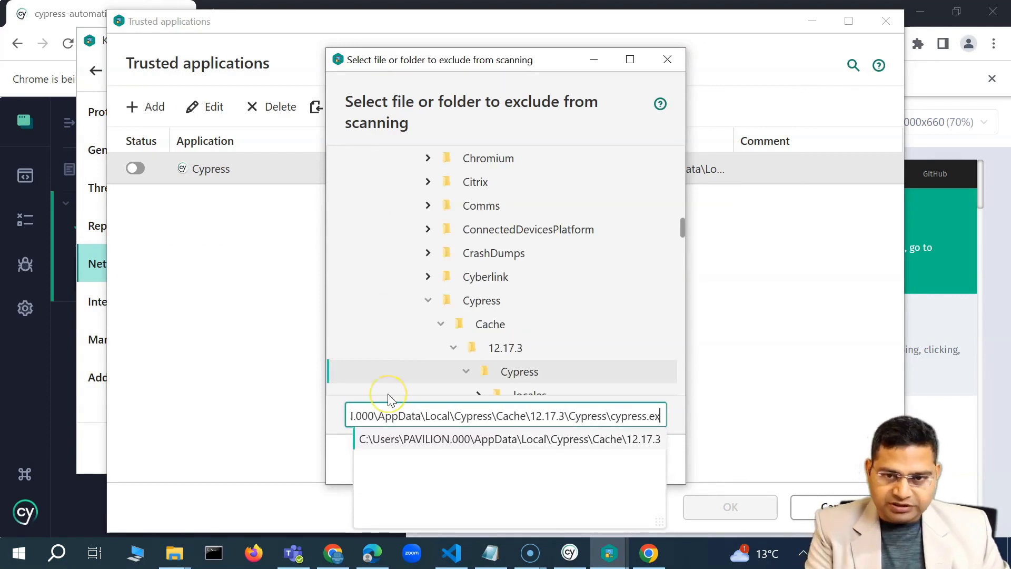
{"action": "left_click", "coordinate": [510, 458]}
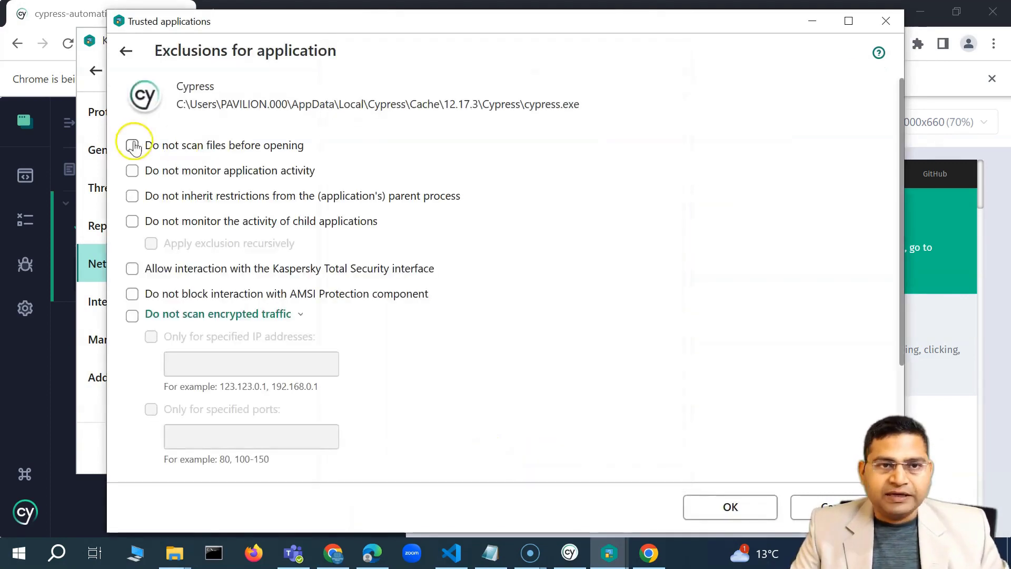
Step: Enable every Cypress exclusion, including not scanning encrypted traffic, and confirm the entry
{"action": "left_click", "coordinate": [132, 145]}
{"action": "left_click", "coordinate": [132, 170]}
{"action": "left_click", "coordinate": [132, 196]}
{"action": "left_click", "coordinate": [132, 221]}
{"action": "left_click", "coordinate": [152, 244]}
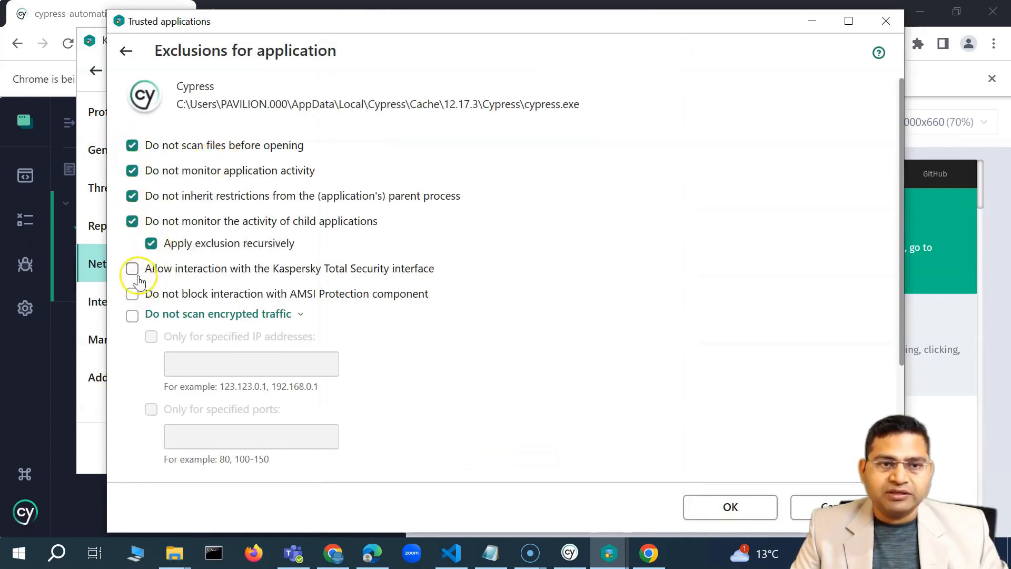
{"action": "left_click", "coordinate": [132, 269]}
{"action": "left_click", "coordinate": [132, 294]}
{"action": "left_click", "coordinate": [132, 316]}
{"action": "scroll", "coordinate": [515, 275], "scroll_direction": "down", "scroll_amount": 3}
{"action": "scroll", "coordinate": [326, 213], "scroll_direction": "up", "scroll_amount": 3}
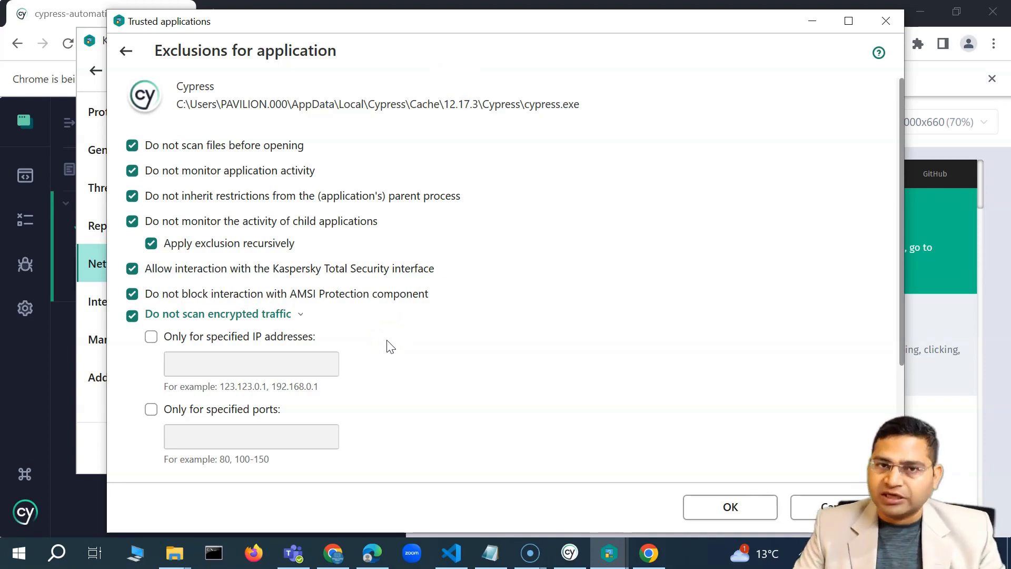
{"action": "scroll", "coordinate": [479, 316], "scroll_direction": "down", "scroll_amount": 3}
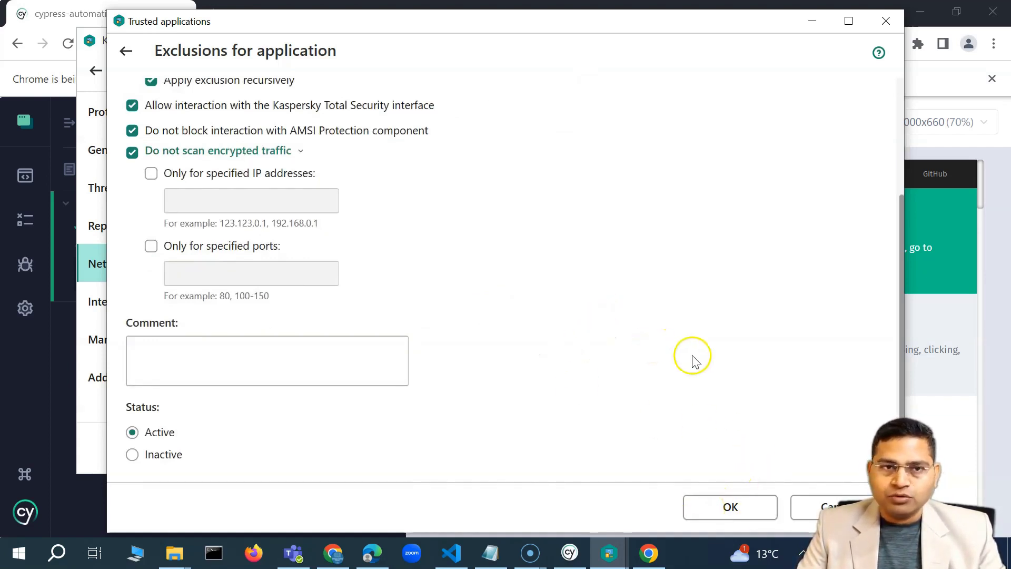
{"action": "left_click", "coordinate": [752, 510]}
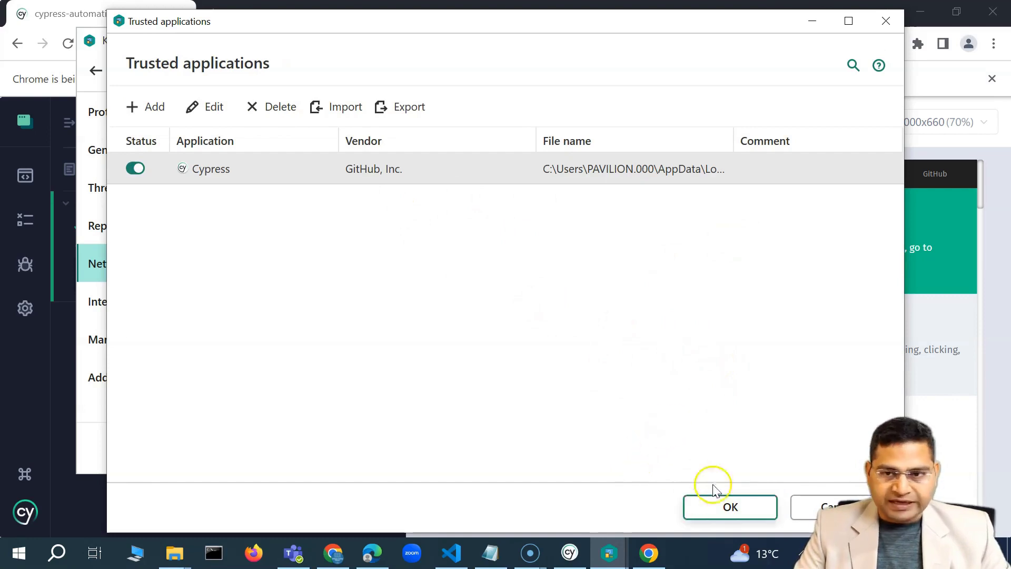
Step: Close the Trusted applications list and check the Trusted addresses list without changes
{"action": "left_click", "coordinate": [721, 514]}
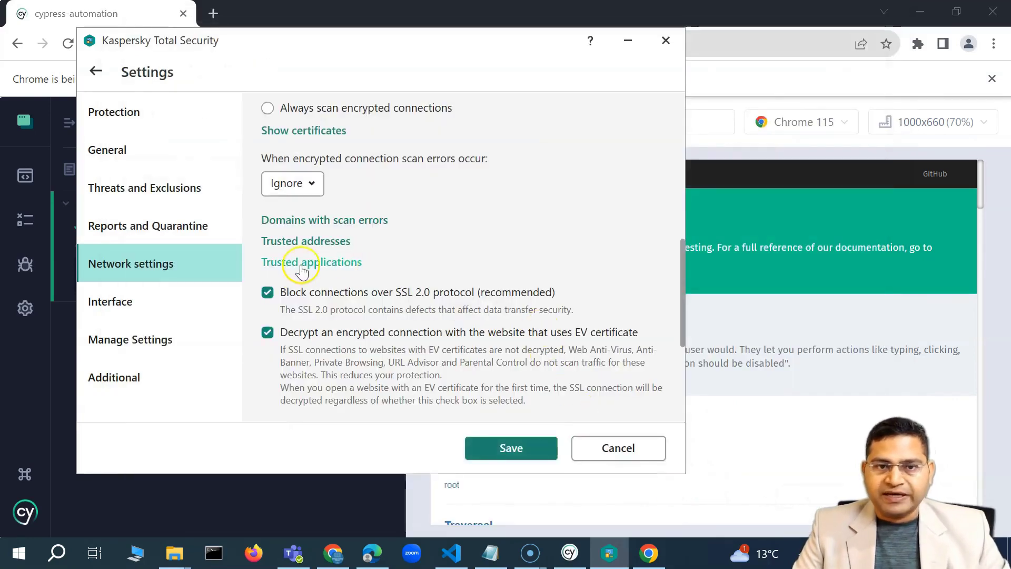
{"action": "left_click", "coordinate": [333, 262]}
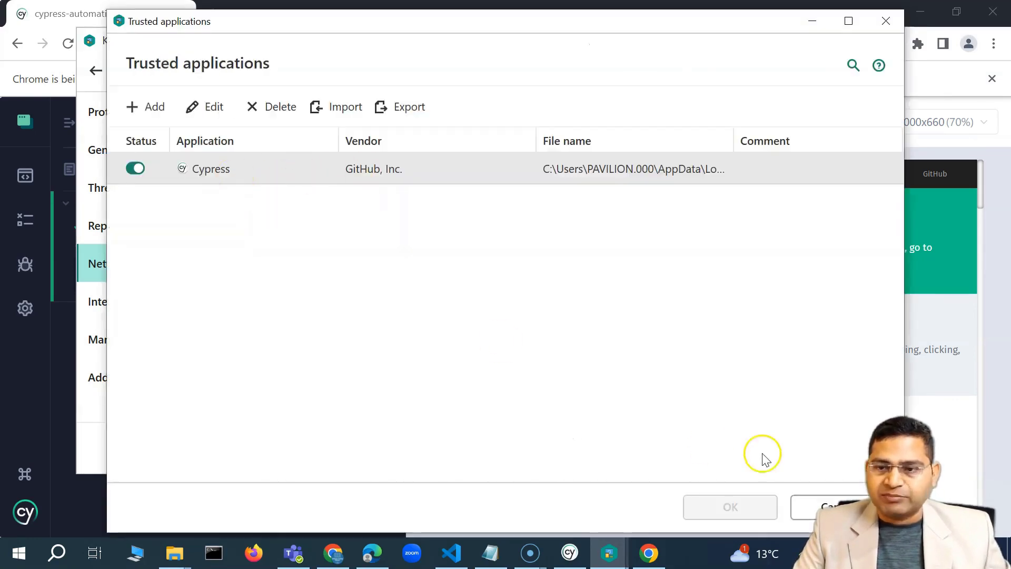
{"action": "left_click", "coordinate": [804, 513]}
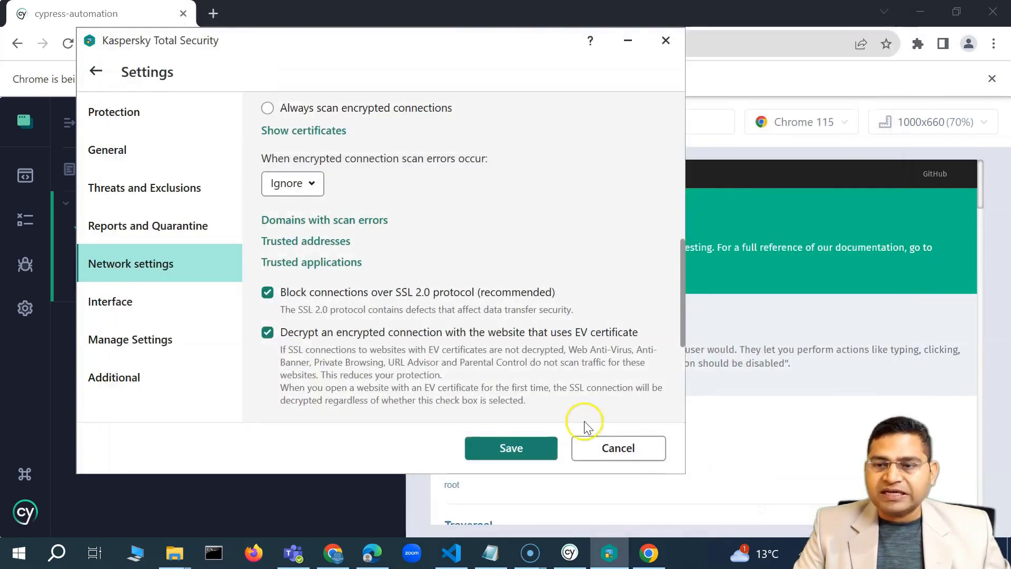
{"action": "left_click", "coordinate": [316, 242]}
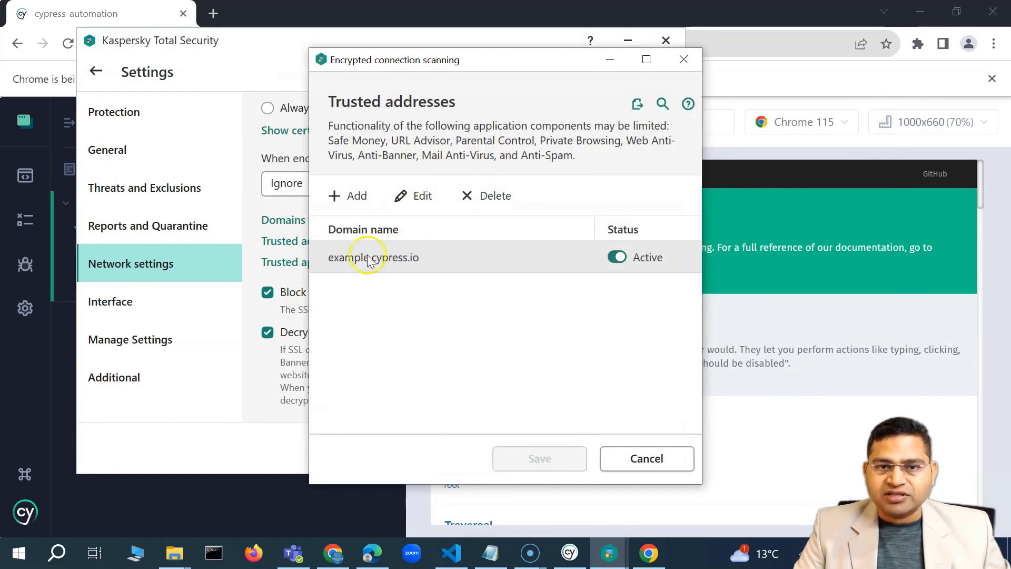
{"action": "left_click", "coordinate": [649, 462]}
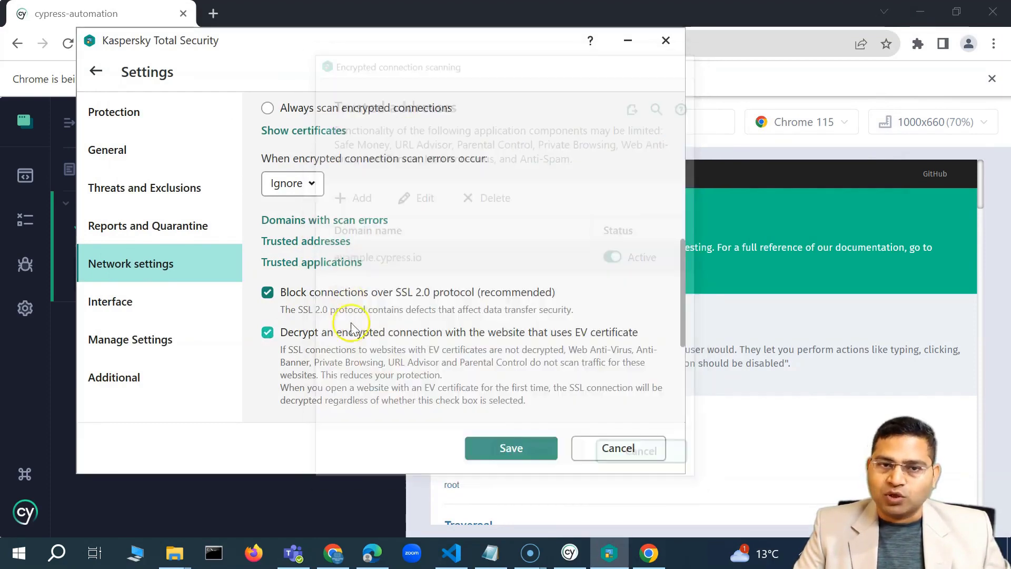
Step: Switch the Cypress trusted application entry off and save the network settings
{"action": "left_click", "coordinate": [345, 272]}
{"action": "left_click", "coordinate": [132, 169]}
{"action": "left_click", "coordinate": [708, 507]}
{"action": "left_click", "coordinate": [521, 449]}
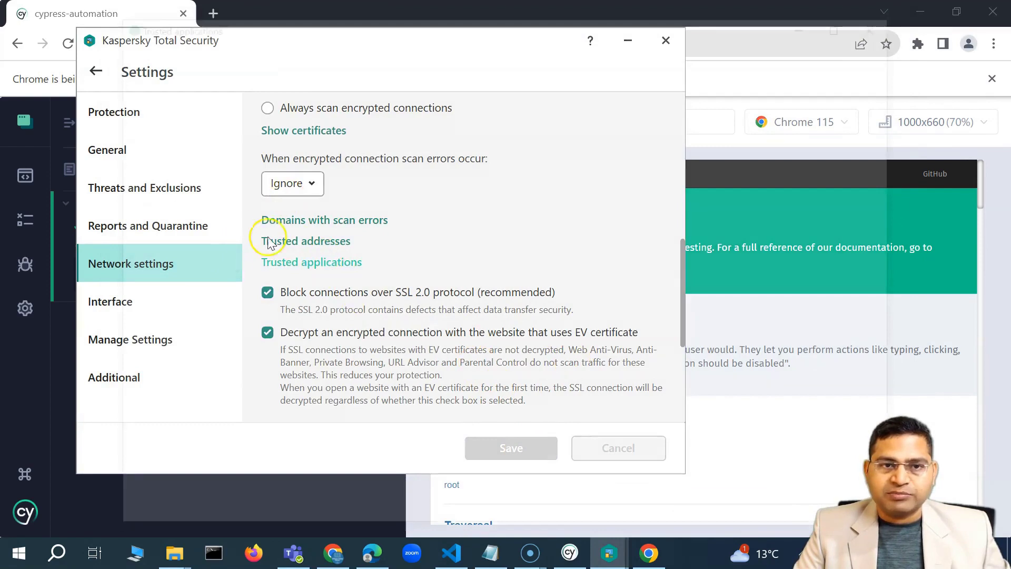
Step: Review the Trusted applications and Trusted addresses lists again, closing both unchanged
{"action": "left_click", "coordinate": [279, 261]}
{"action": "left_click", "coordinate": [801, 514]}
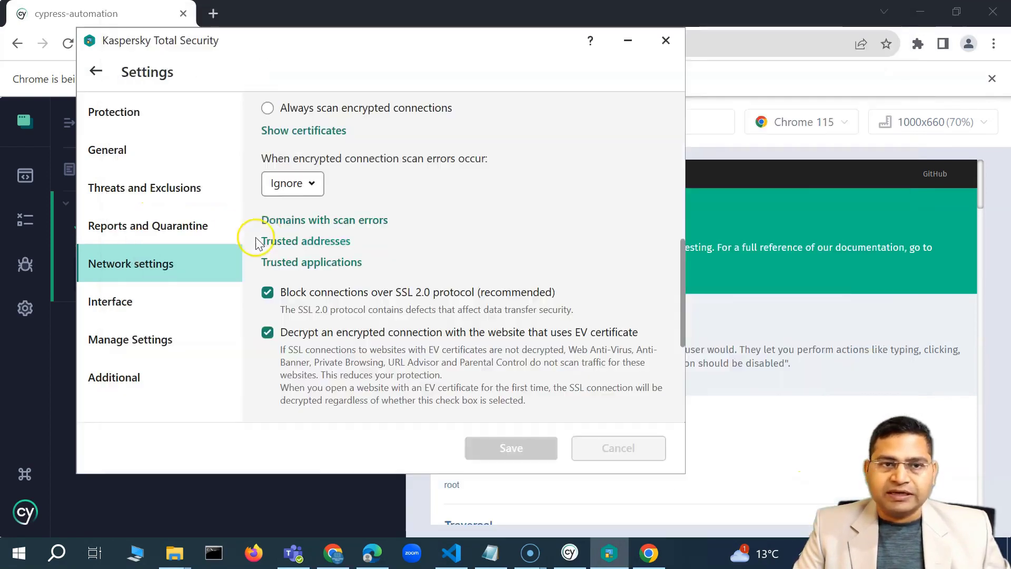
{"action": "left_click", "coordinate": [284, 240]}
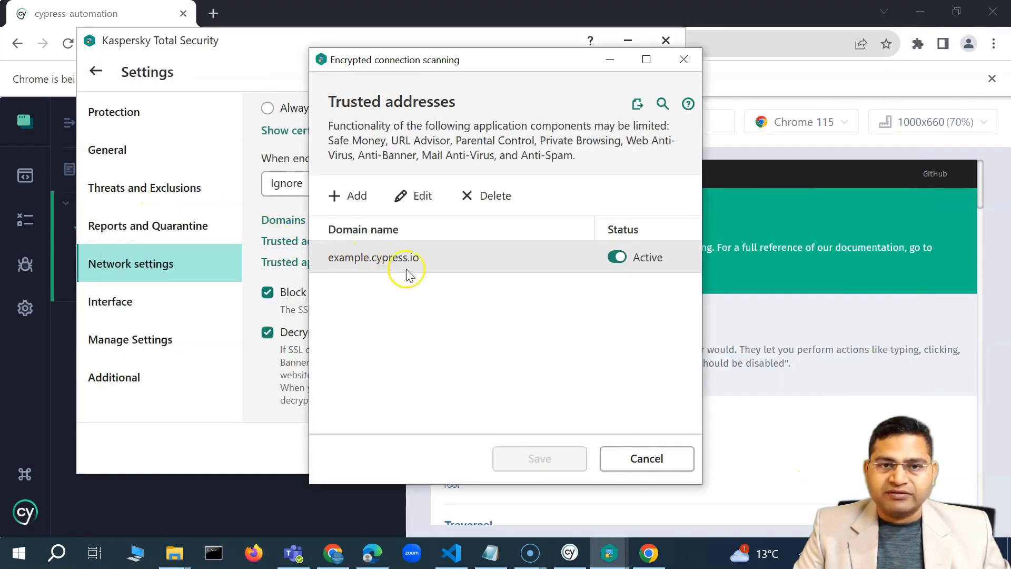
{"action": "left_click", "coordinate": [644, 459]}
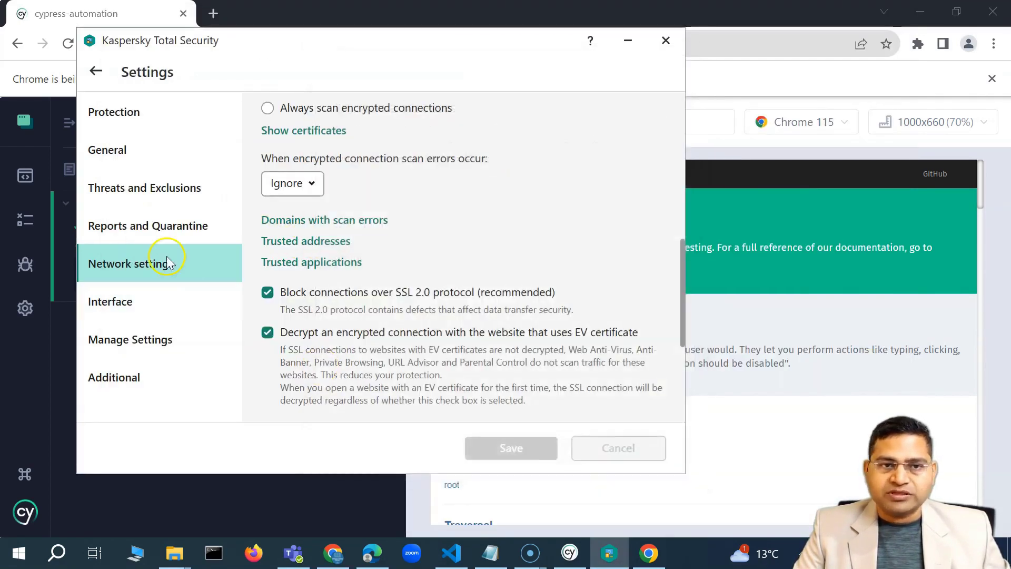
Step: Go to Protection > Web Anti-Virus advanced settings and open the trusted URLs list
{"action": "left_click", "coordinate": [126, 129]}
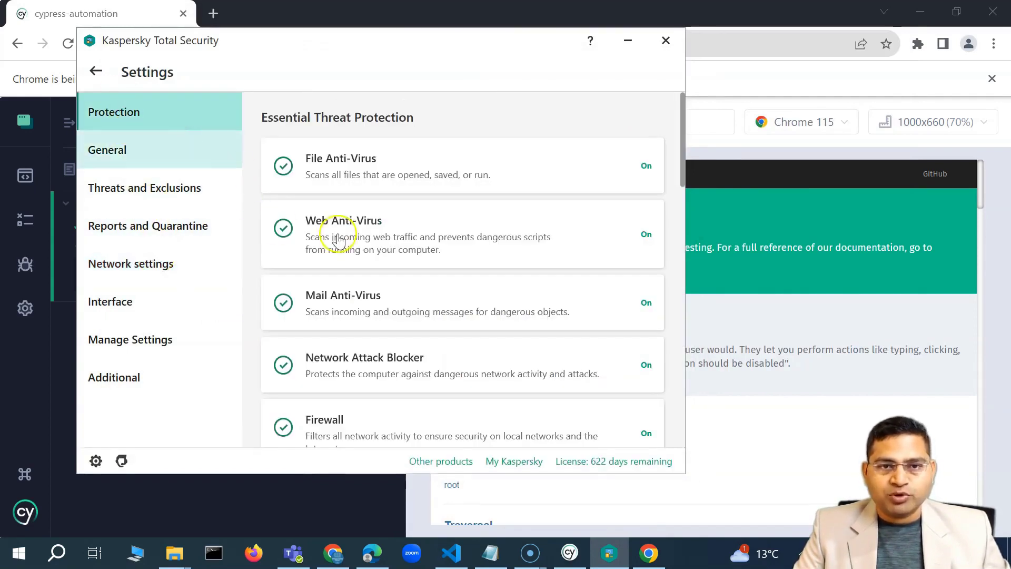
{"action": "left_click", "coordinate": [339, 240]}
{"action": "scroll", "coordinate": [311, 337], "scroll_direction": "down", "scroll_amount": 2}
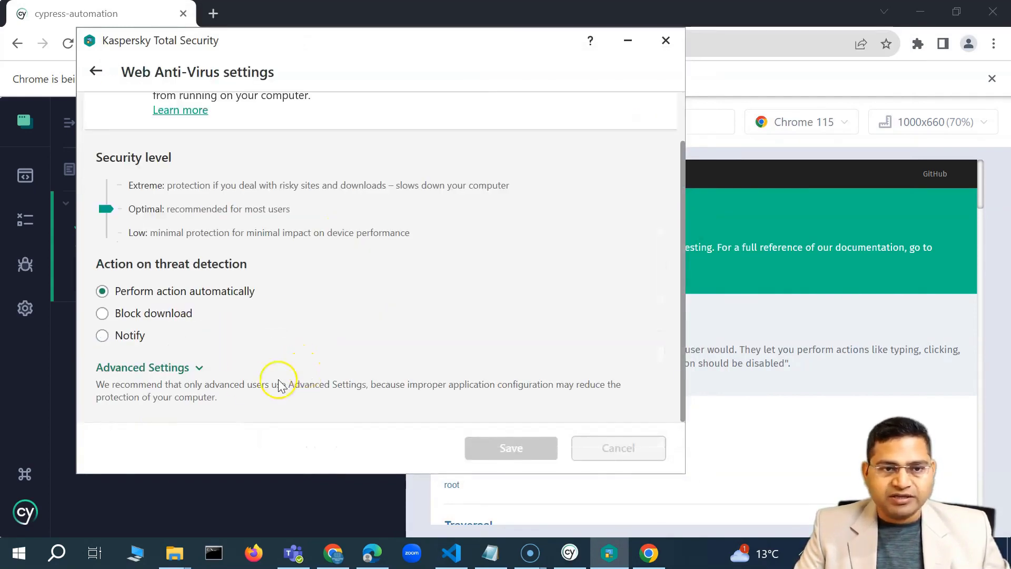
{"action": "left_click", "coordinate": [187, 367]}
{"action": "scroll", "coordinate": [361, 346], "scroll_direction": "down", "scroll_amount": 10}
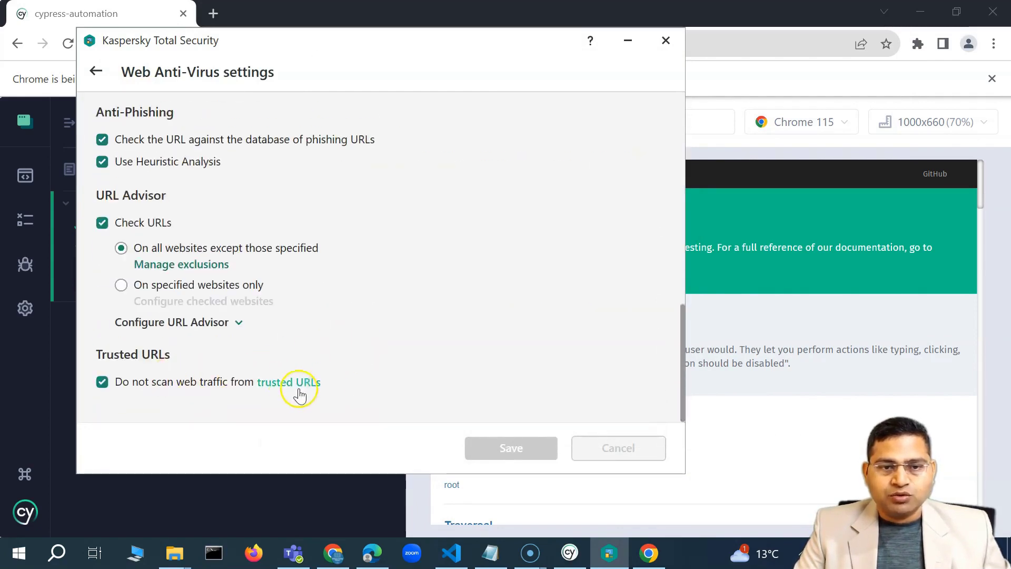
{"action": "left_click", "coordinate": [296, 383]}
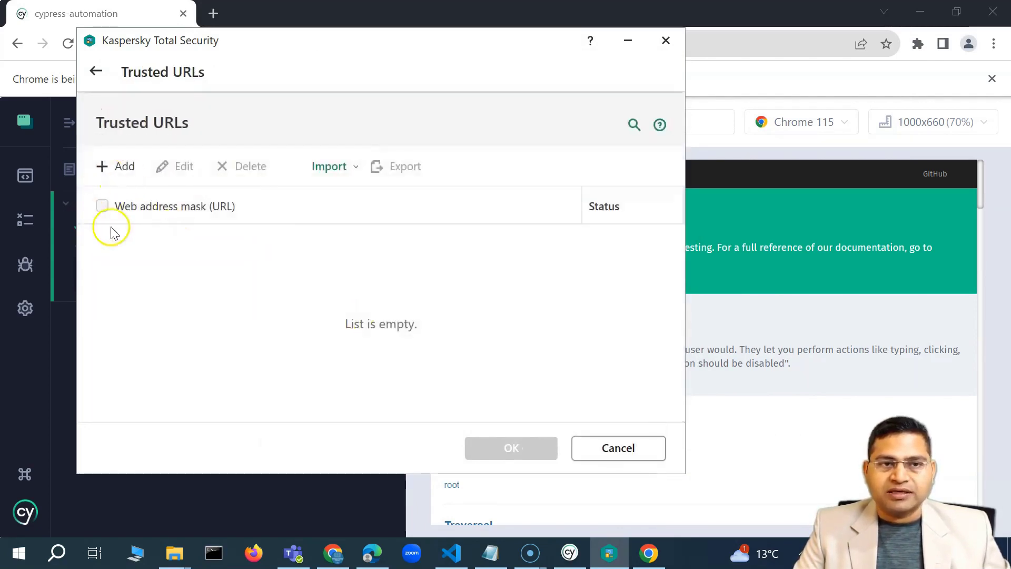
Step: Add a trusted URL, replacing a wrongly pasted path with example.cypress.io copied from the test
{"action": "left_click", "coordinate": [105, 165]}
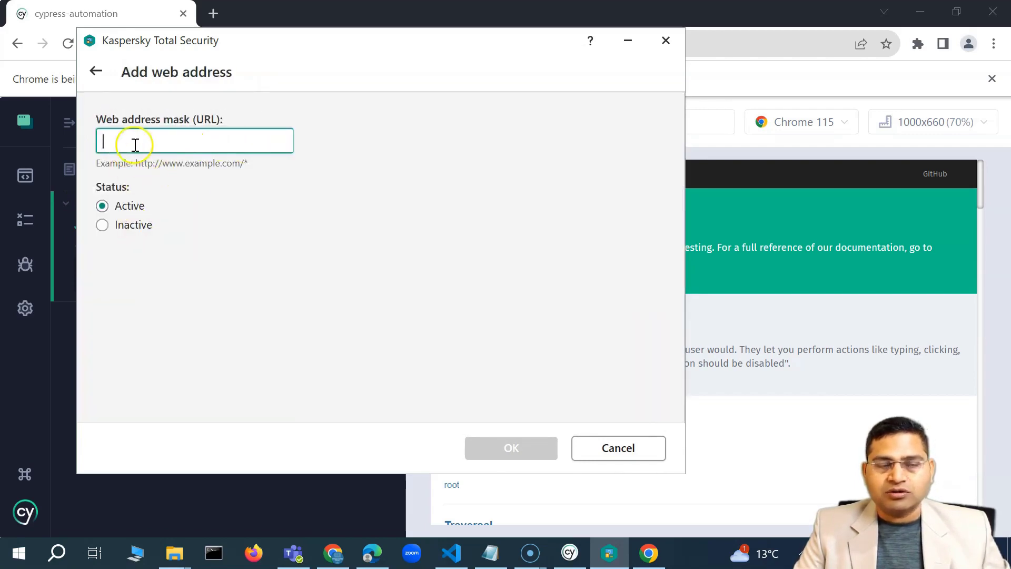
{"action": "key", "text": "ctrl+v"}
{"action": "double_click", "coordinate": [197, 146]}
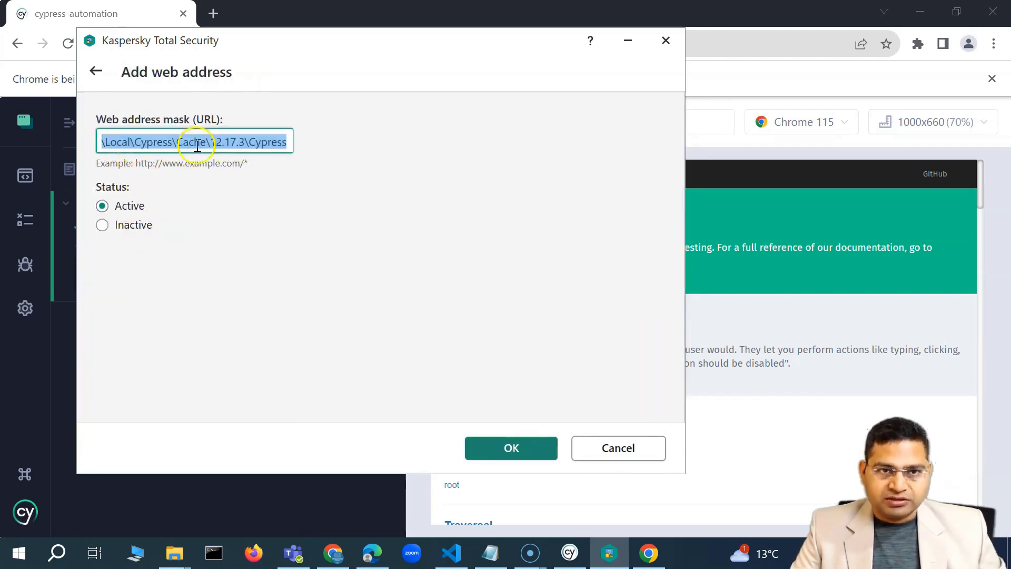
{"action": "key", "text": "BackSpace"}
{"action": "left_click", "coordinate": [451, 553]}
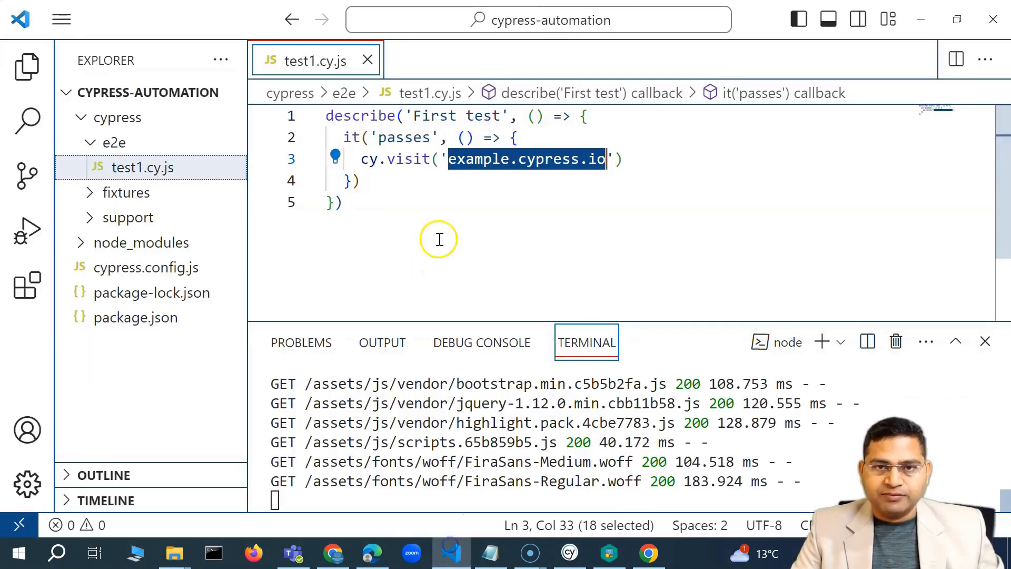
{"action": "key", "text": "ctrl+c"}
{"action": "key", "text": "alt+Tab"}
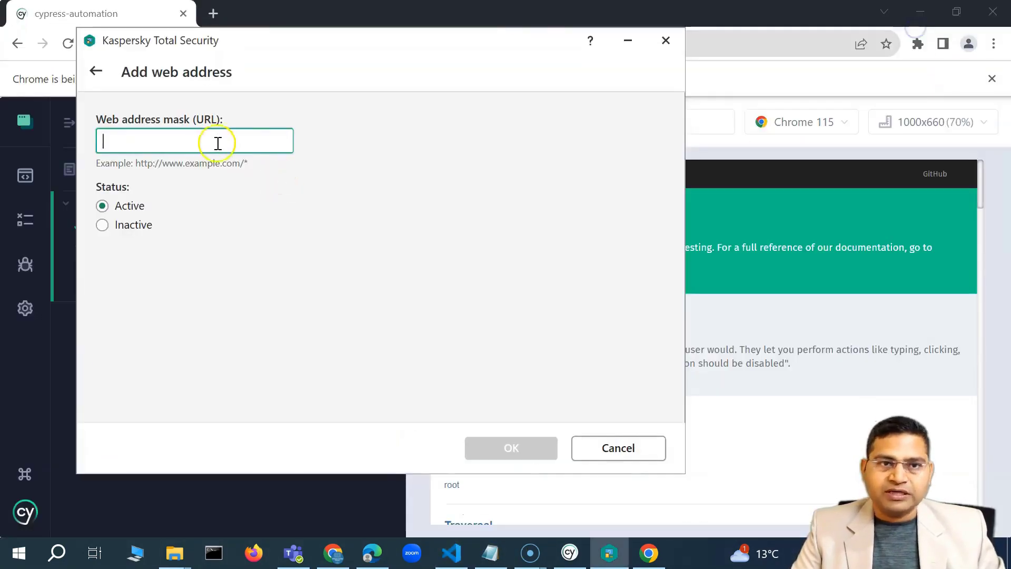
{"action": "key", "text": "ctrl+v"}
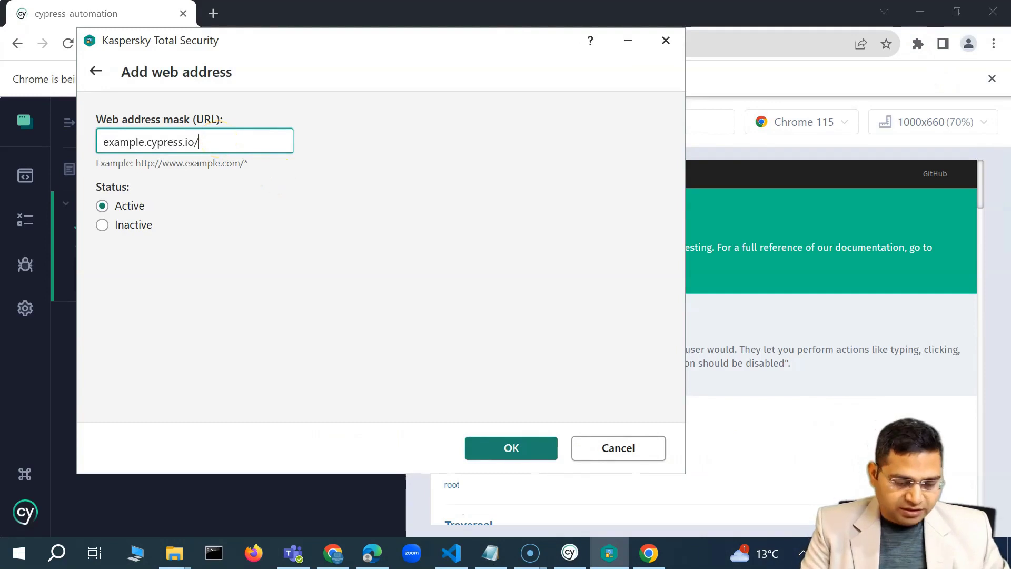
Step: Confirm example.cypress.io/* as an active trusted URL and save the Web Anti-Virus settings
{"action": "left_click", "coordinate": [514, 449]}
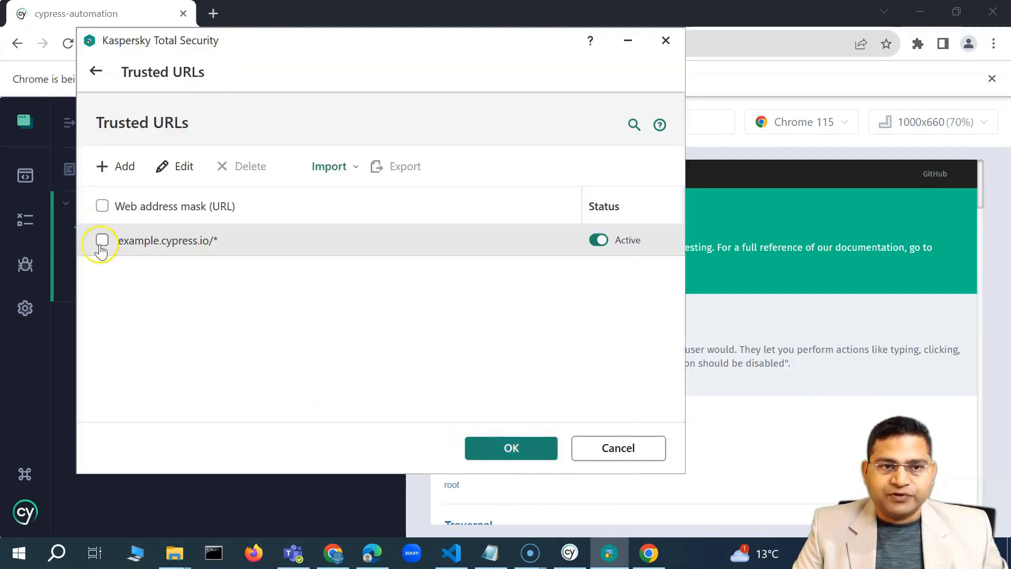
{"action": "left_click", "coordinate": [101, 243]}
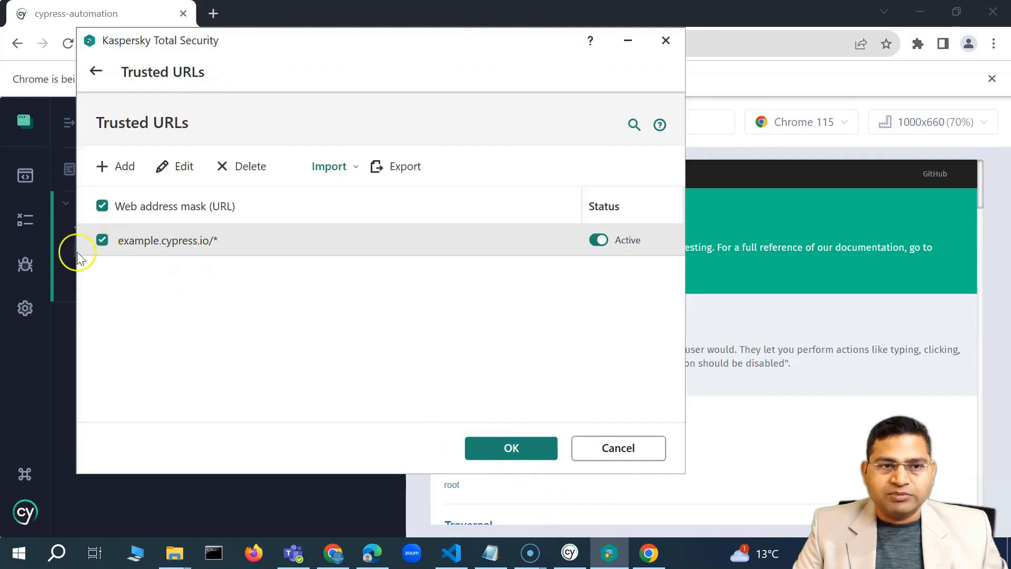
{"action": "left_click", "coordinate": [504, 449]}
{"action": "left_click", "coordinate": [504, 451]}
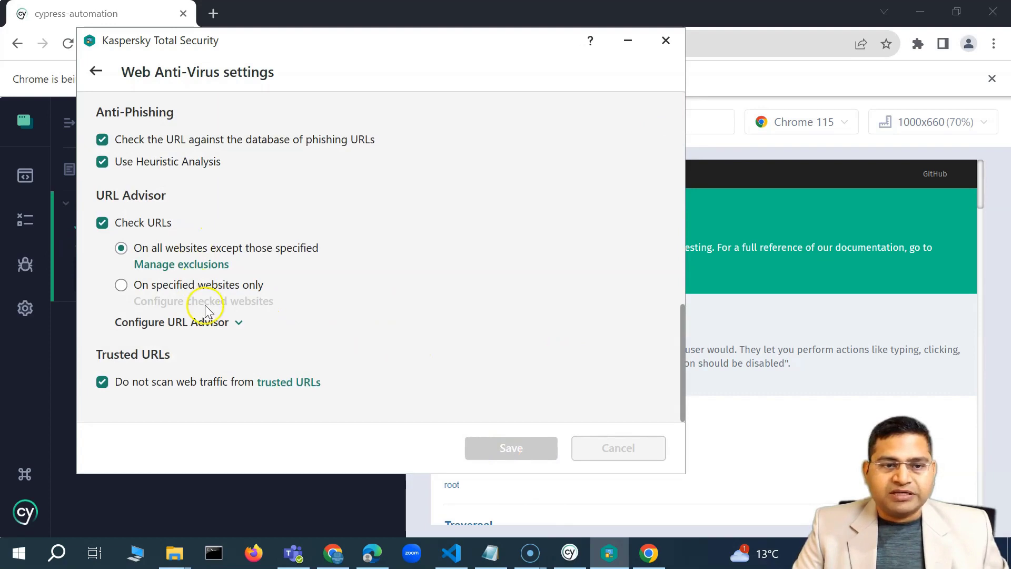
Step: Delete example.cypress.io/* from the trusted URLs, save, and return to the main settings
{"action": "left_click", "coordinate": [308, 383]}
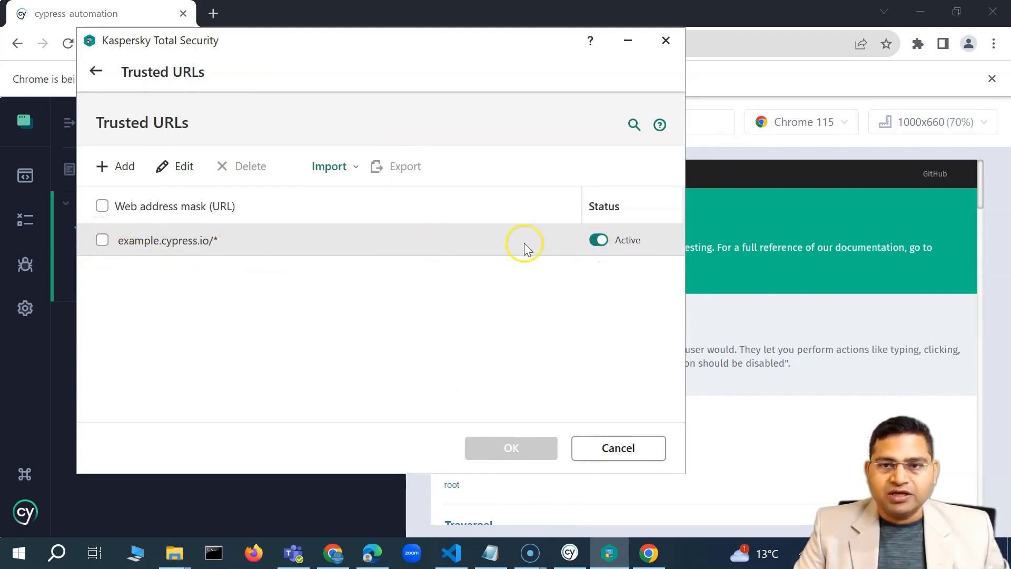
{"action": "left_click", "coordinate": [102, 240]}
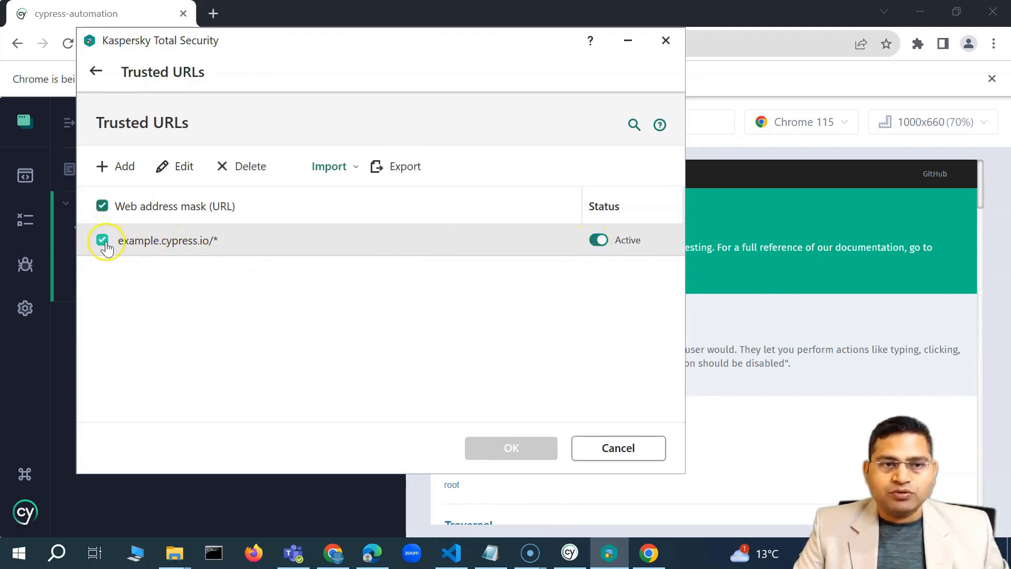
{"action": "left_click", "coordinate": [239, 172]}
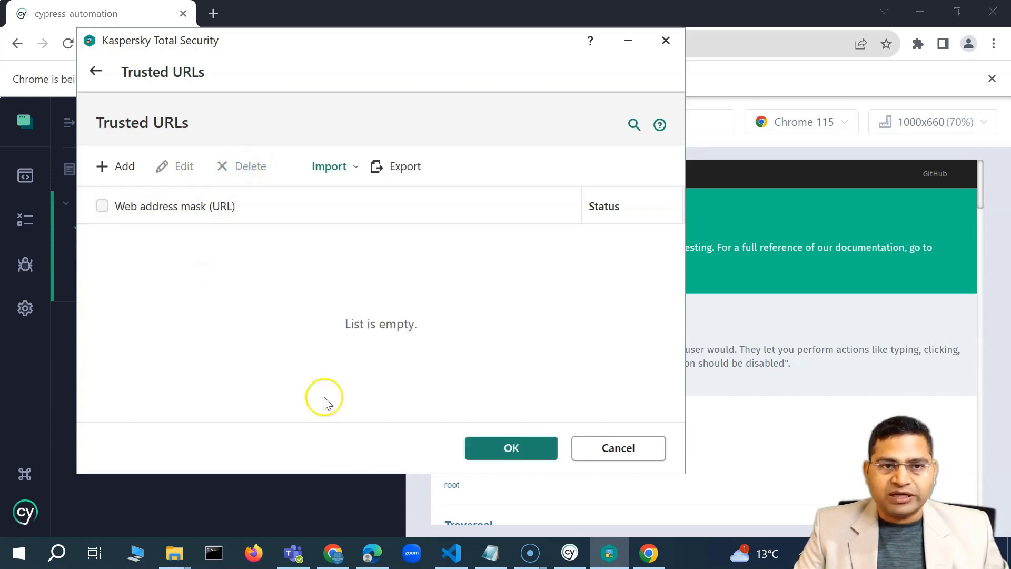
{"action": "left_click", "coordinate": [521, 449]}
{"action": "left_click", "coordinate": [521, 453]}
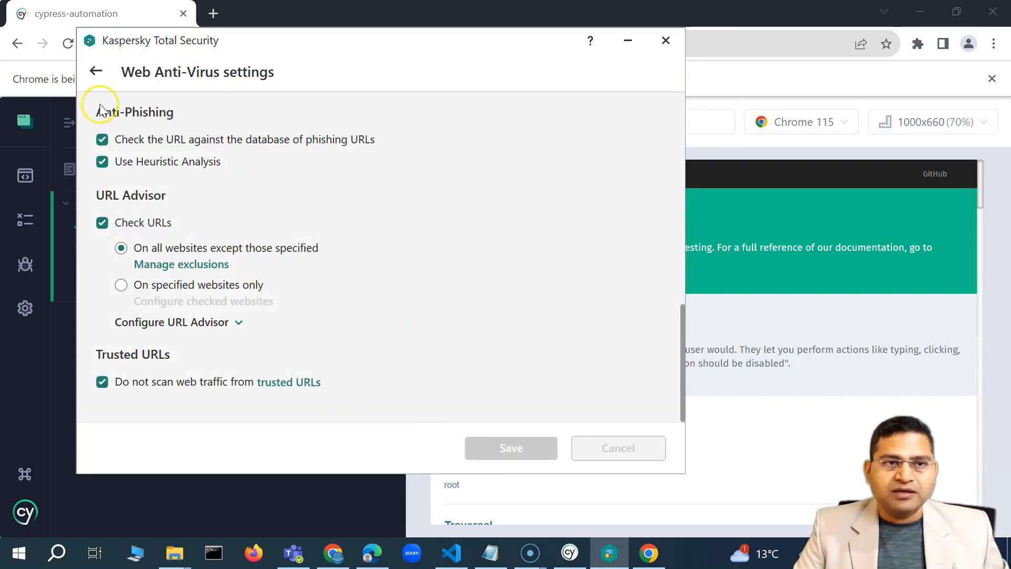
{"action": "left_click", "coordinate": [94, 72]}
Step: Confirm example.cypress.io is in Kaspersky's trusted addresses, then select the cy.visit address in test1.cy.js
{"action": "left_click", "coordinate": [158, 276]}
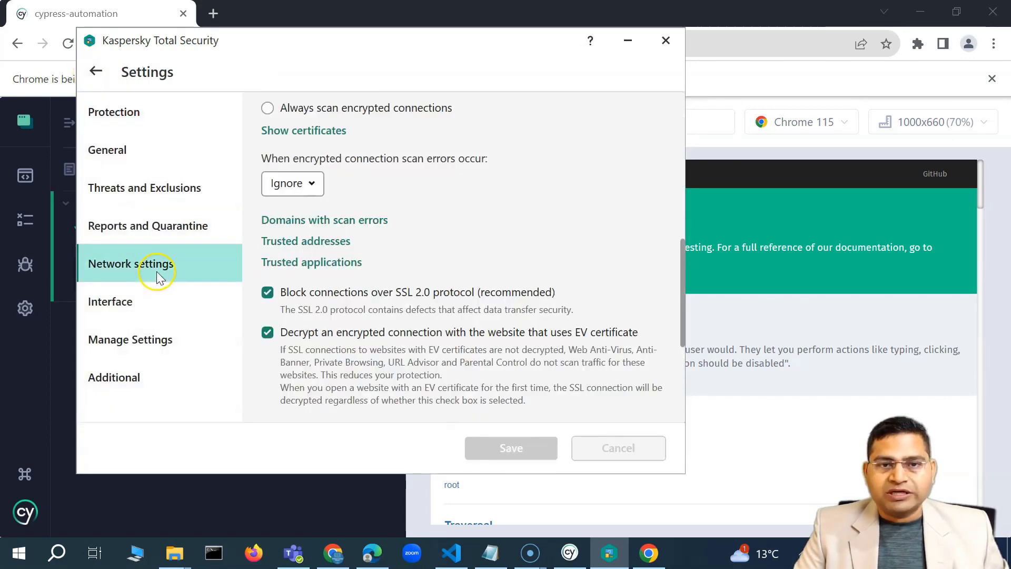
{"action": "left_click", "coordinate": [302, 244]}
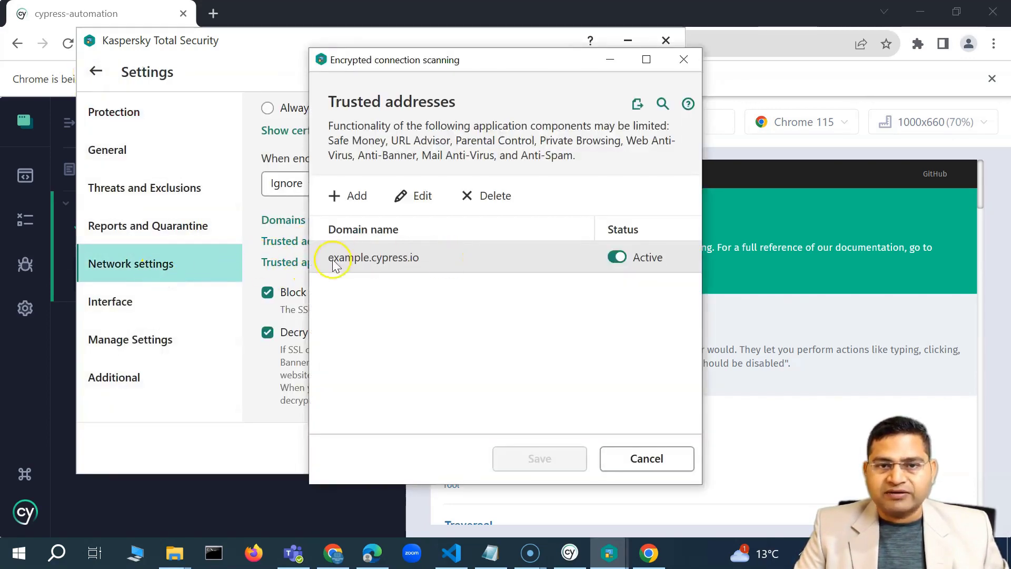
{"action": "left_click", "coordinate": [451, 552]}
{"action": "left_click", "coordinate": [542, 159]}
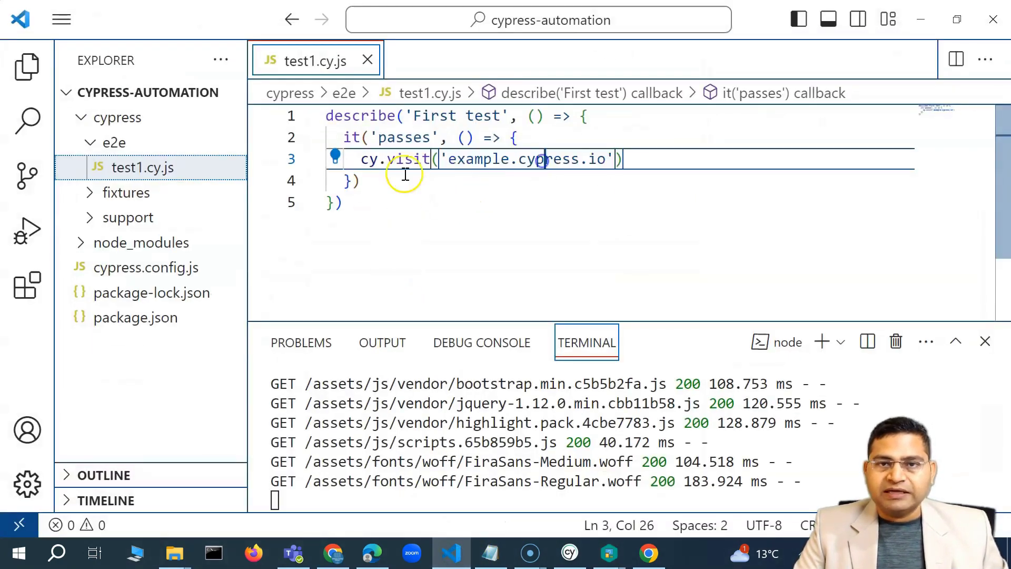
{"action": "left_click", "coordinate": [451, 159]}
{"action": "left_click_drag", "start_coordinate": [466, 159], "coordinate": [603, 160]}
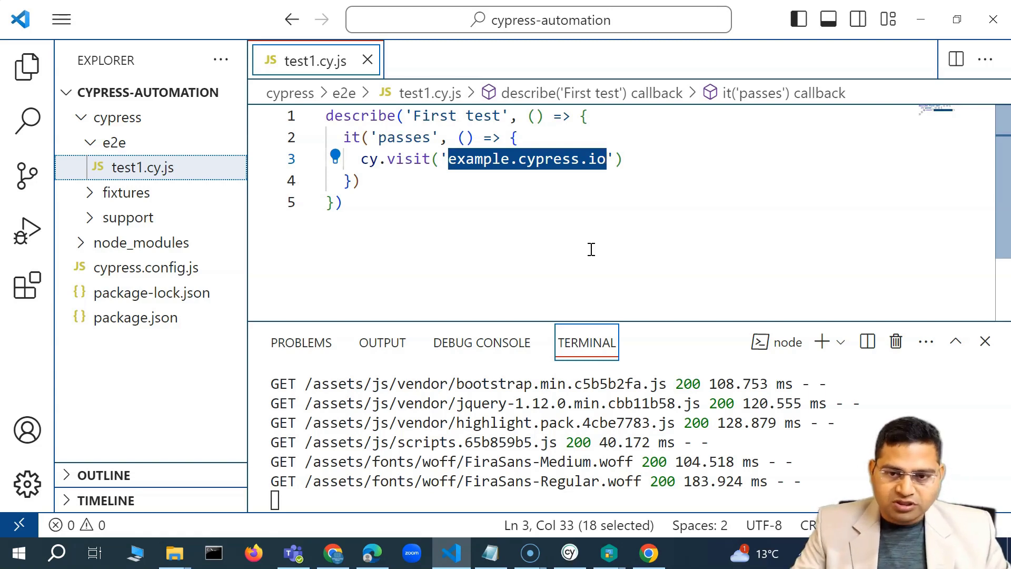
{"action": "left_click", "coordinate": [371, 553]}
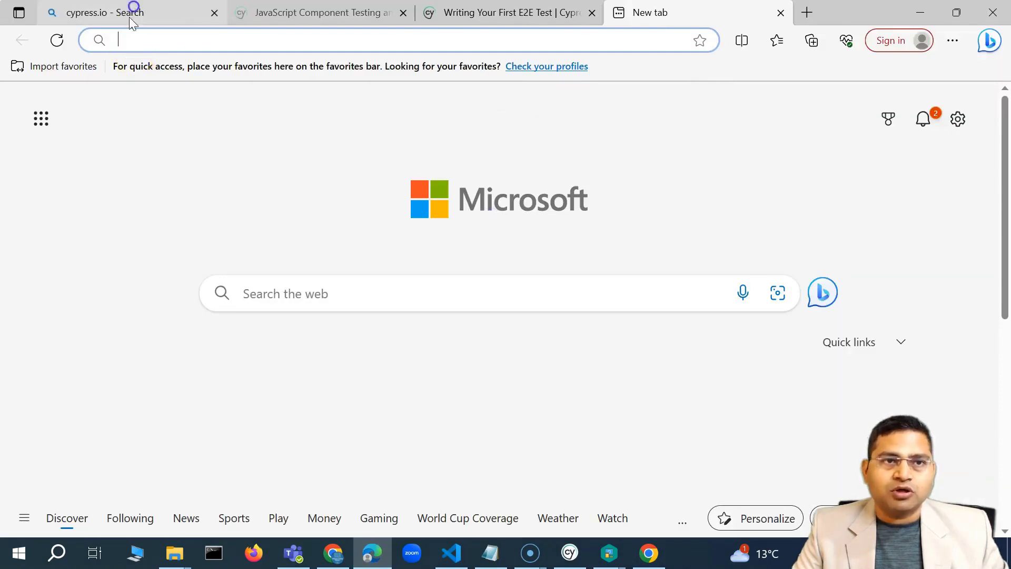
{"action": "left_click", "coordinate": [124, 10]}
{"action": "left_click", "coordinate": [657, 13]}
{"action": "left_click", "coordinate": [388, 42]}
{"action": "left_click", "coordinate": [290, 91]}
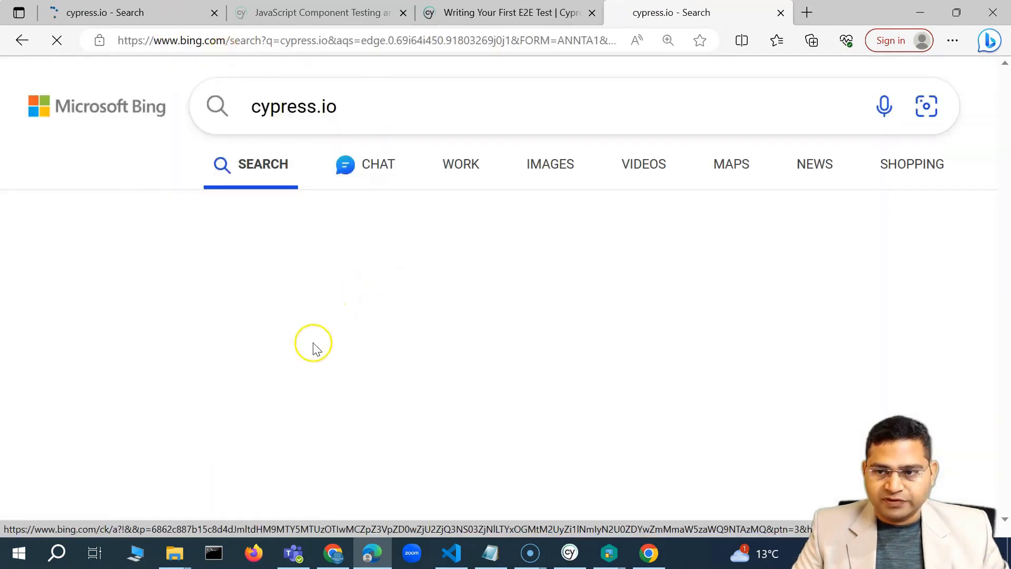
{"action": "left_click", "coordinate": [350, 343]}
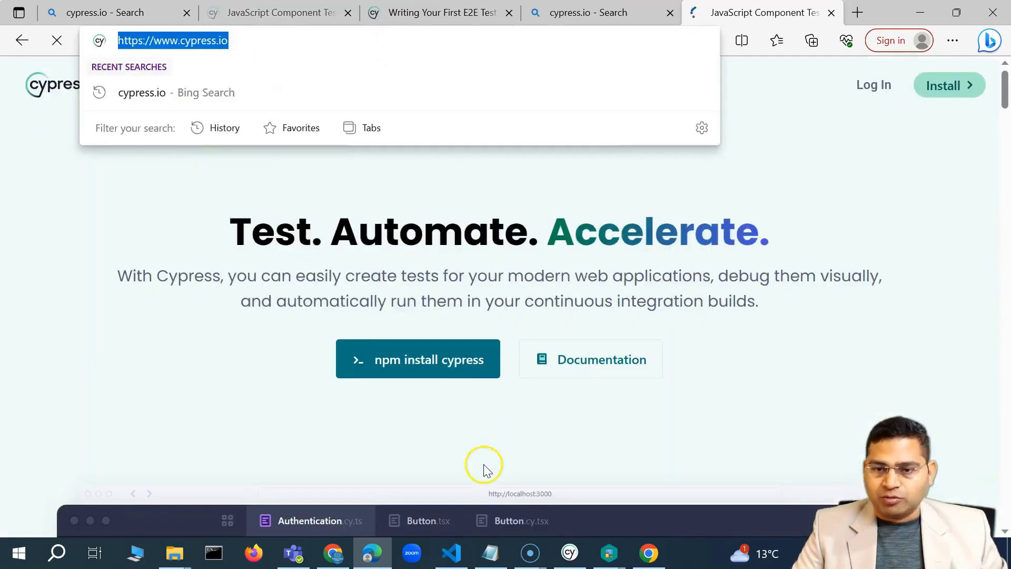
{"action": "left_click", "coordinate": [453, 551]}
{"action": "left_click", "coordinate": [448, 159]}
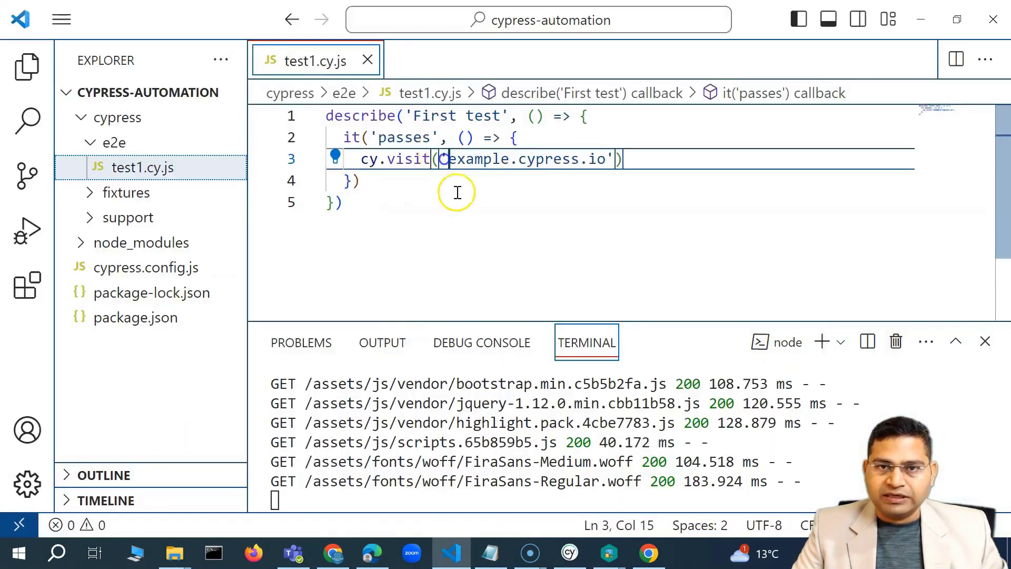
{"action": "left_click_drag", "start_coordinate": [448, 158], "coordinate": [590, 159]}
{"action": "key", "text": "ctrl+v"}
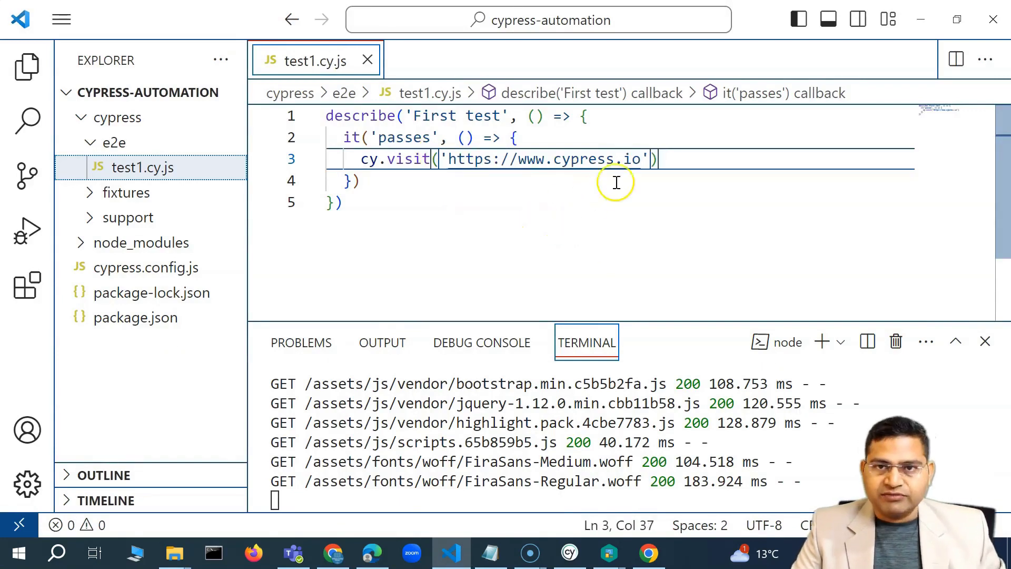
{"action": "left_click", "coordinate": [648, 557]}
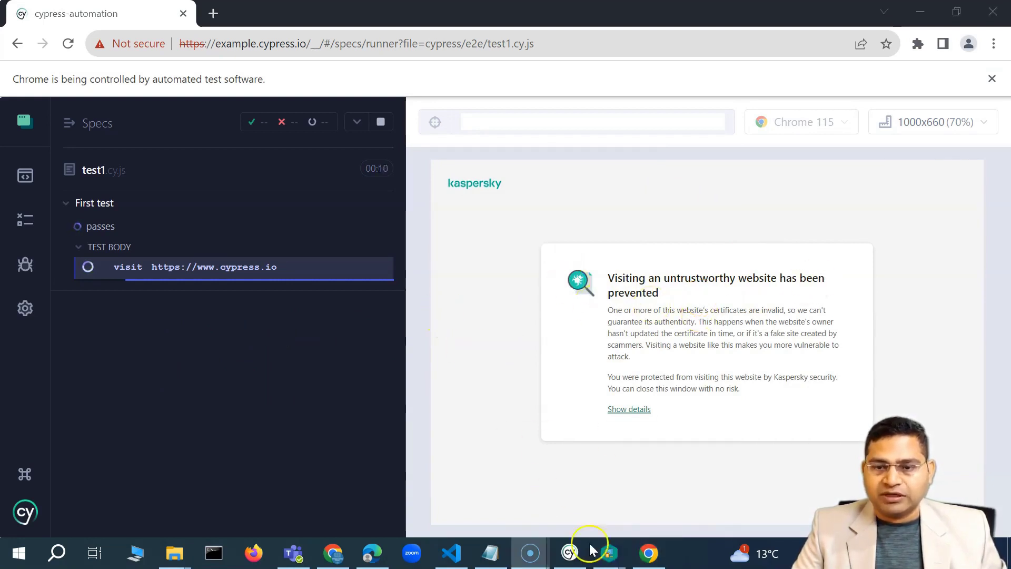
{"action": "mouse_move", "coordinate": [610, 552]}
{"action": "left_click", "coordinate": [662, 508]}
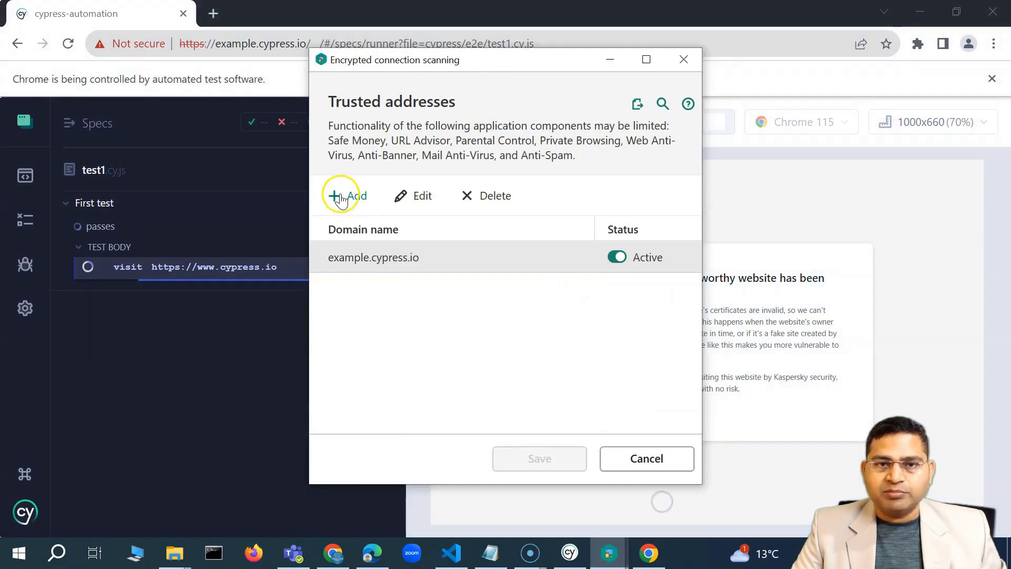
{"action": "left_click", "coordinate": [337, 197]}
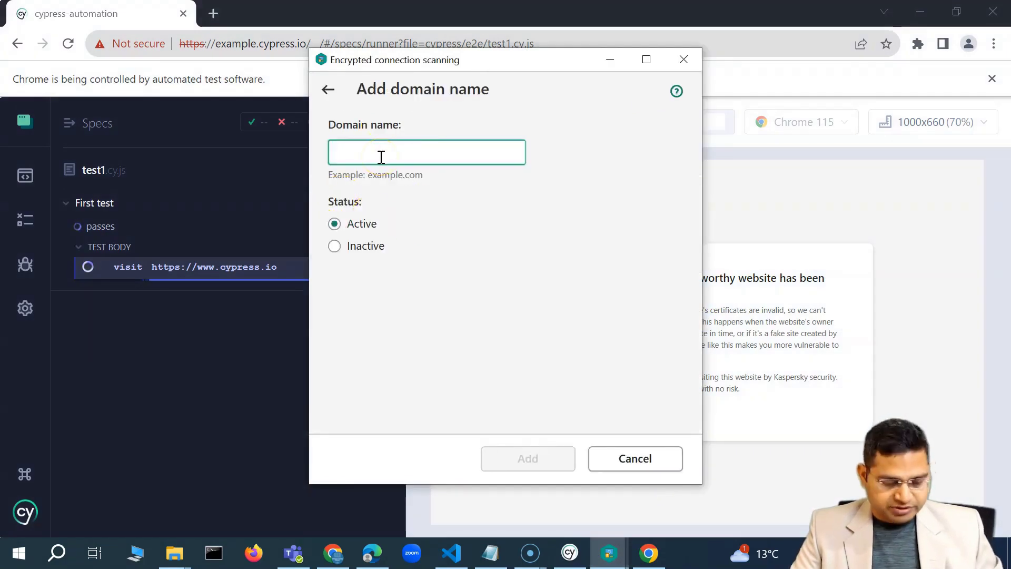
{"action": "type", "text": "https://www.cypress.io/"}
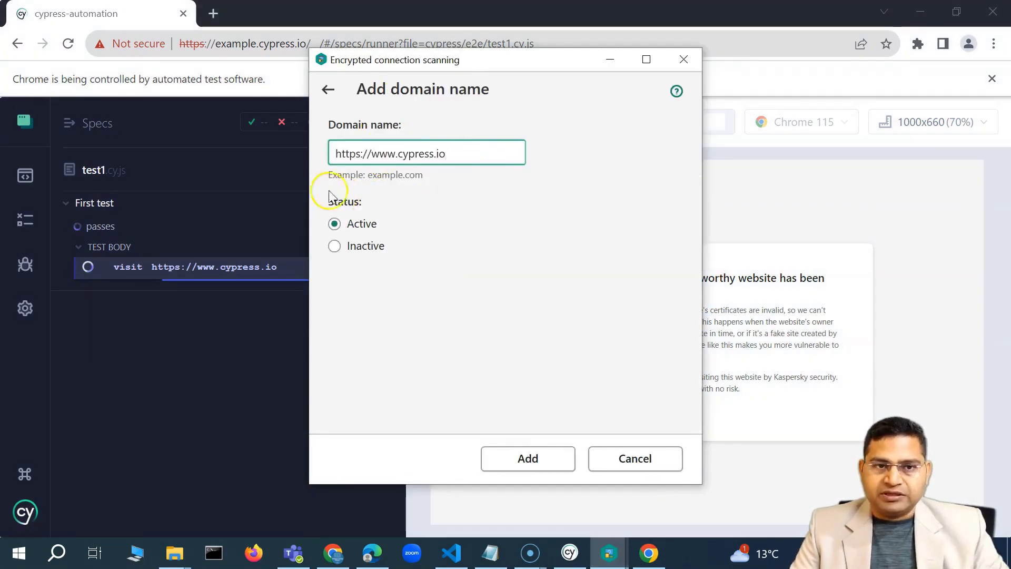
{"action": "left_click", "coordinate": [546, 468]}
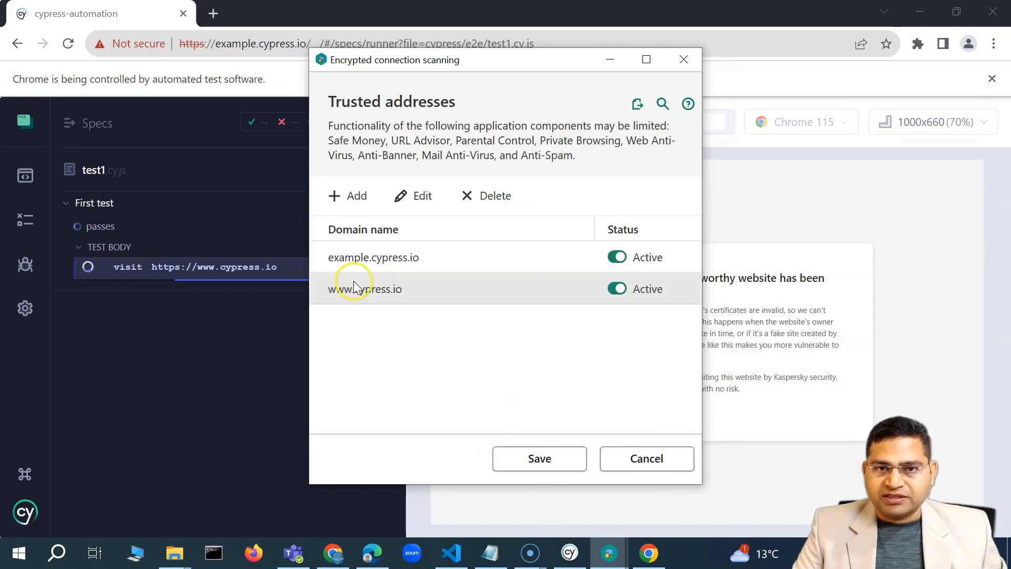
{"action": "left_click", "coordinate": [531, 463]}
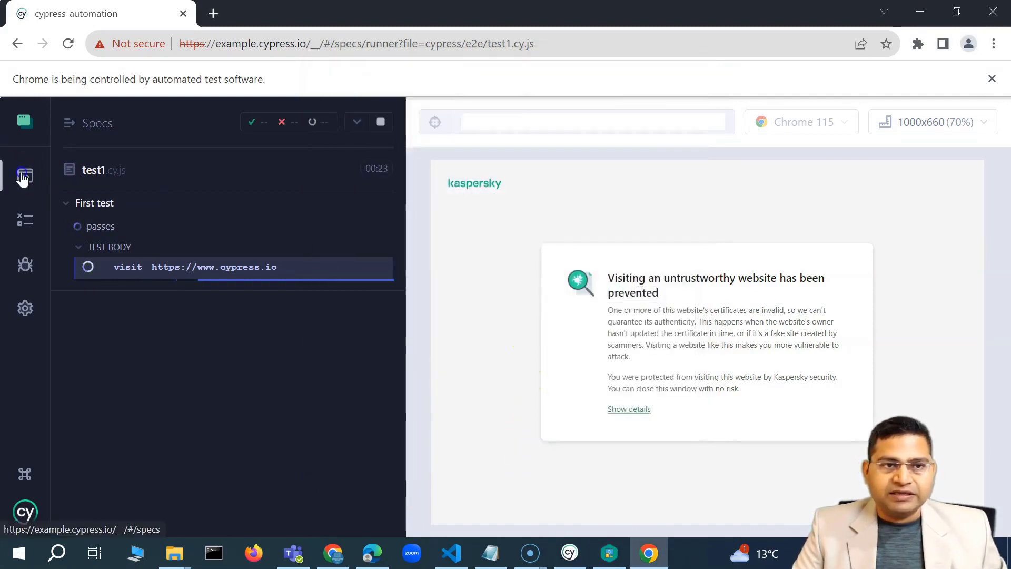
{"action": "left_click", "coordinate": [23, 177]}
Step: Rerun test1, then stop and relaunch E2E testing in Chrome from the Cypress app
{"action": "left_click", "coordinate": [277, 319]}
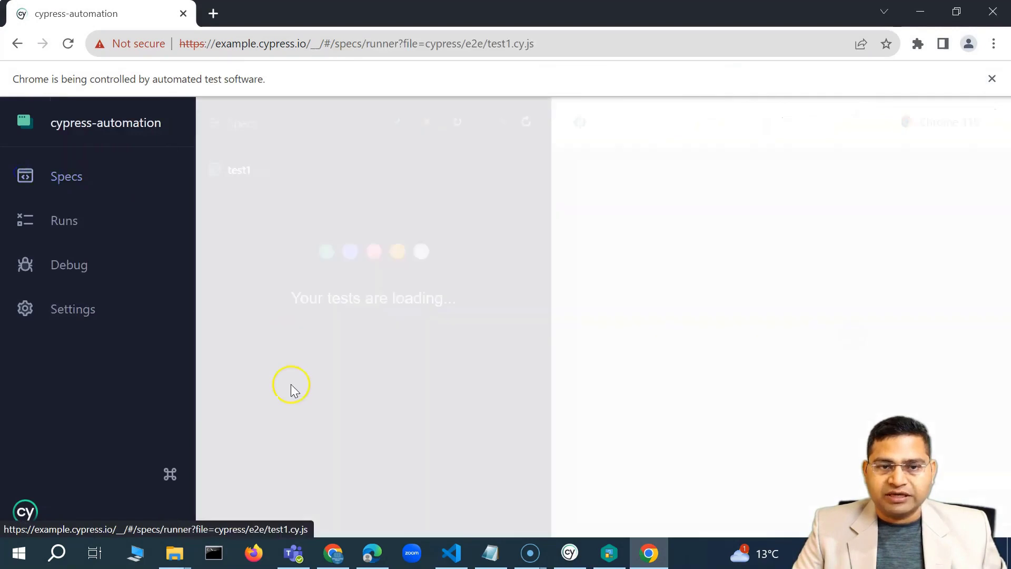
{"action": "mouse_move", "coordinate": [610, 561]}
{"action": "left_click", "coordinate": [611, 474]}
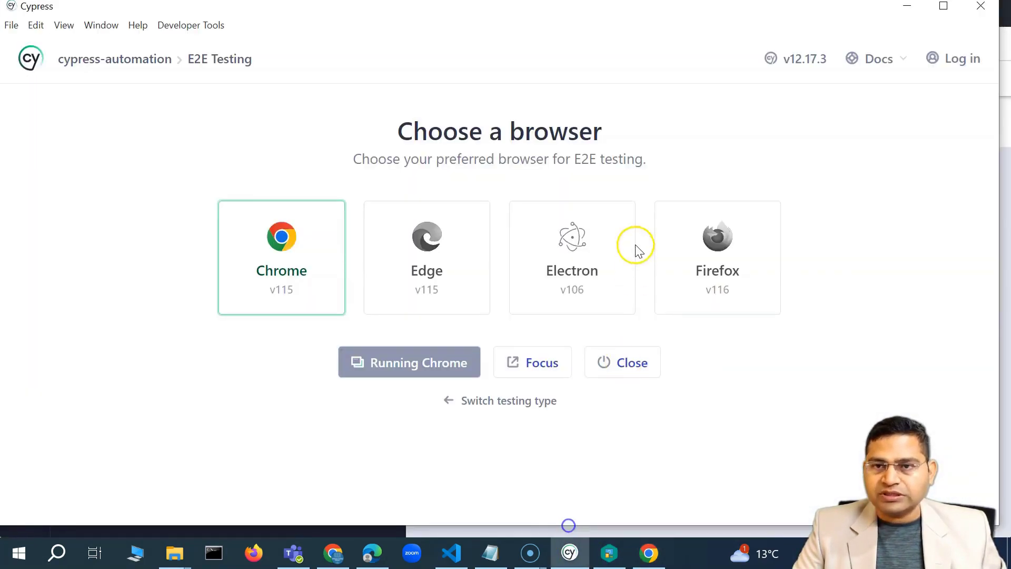
{"action": "left_click", "coordinate": [639, 367]}
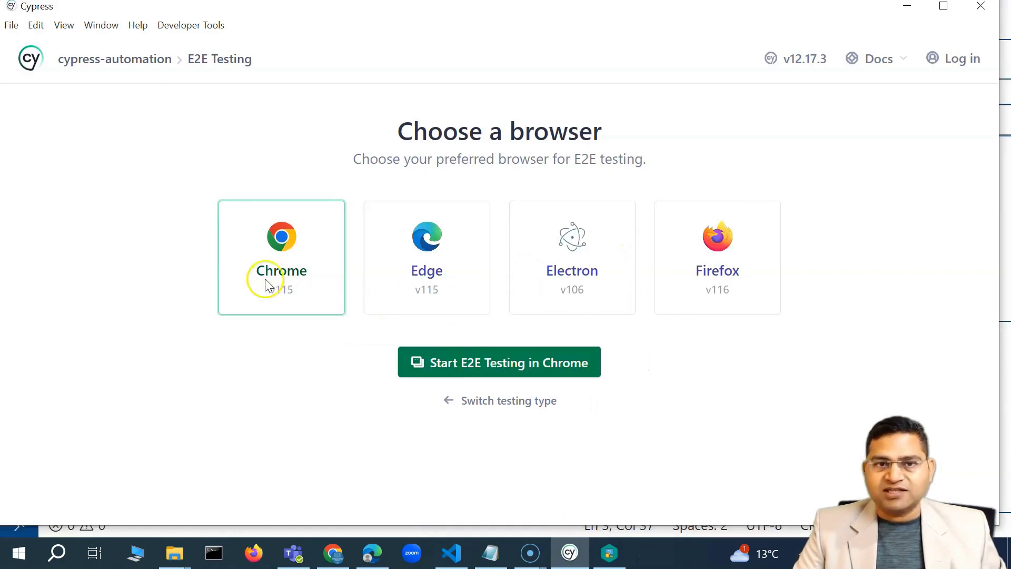
{"action": "left_click", "coordinate": [538, 364]}
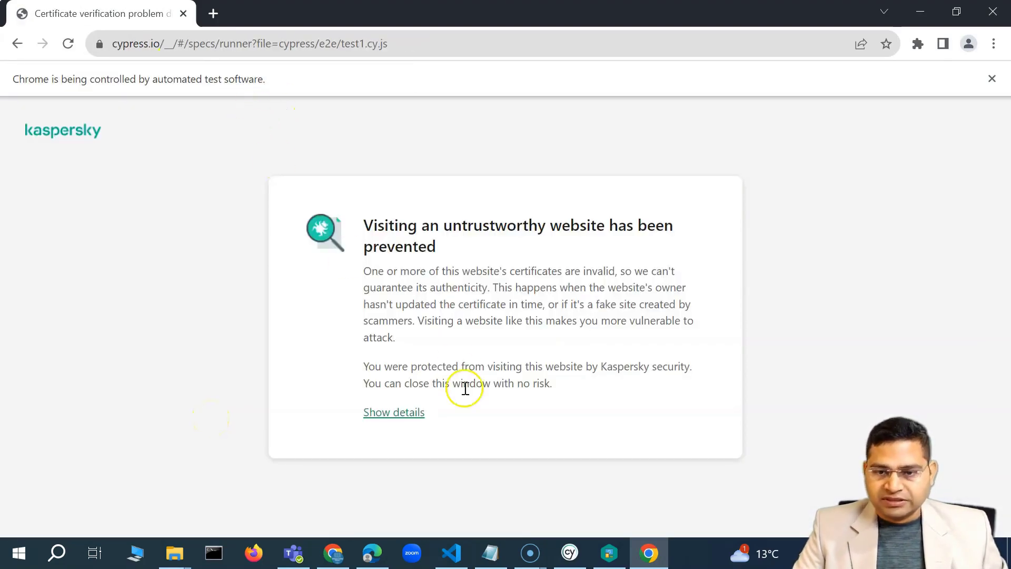
Step: Stop the Chrome session and start Cypress E2E testing in Edge
{"action": "left_click", "coordinate": [570, 553]}
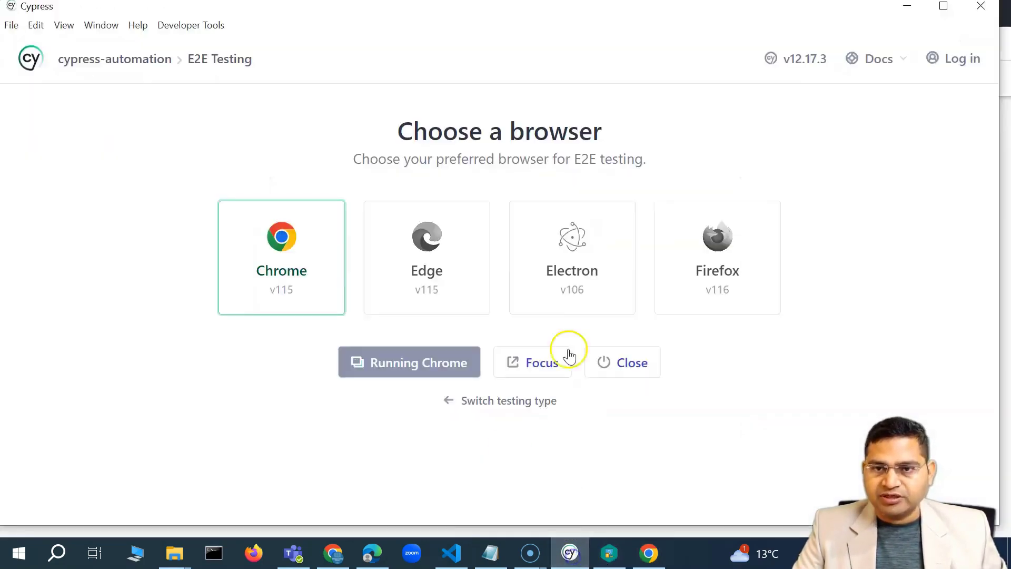
{"action": "left_click", "coordinate": [627, 368]}
{"action": "left_click", "coordinate": [718, 258]}
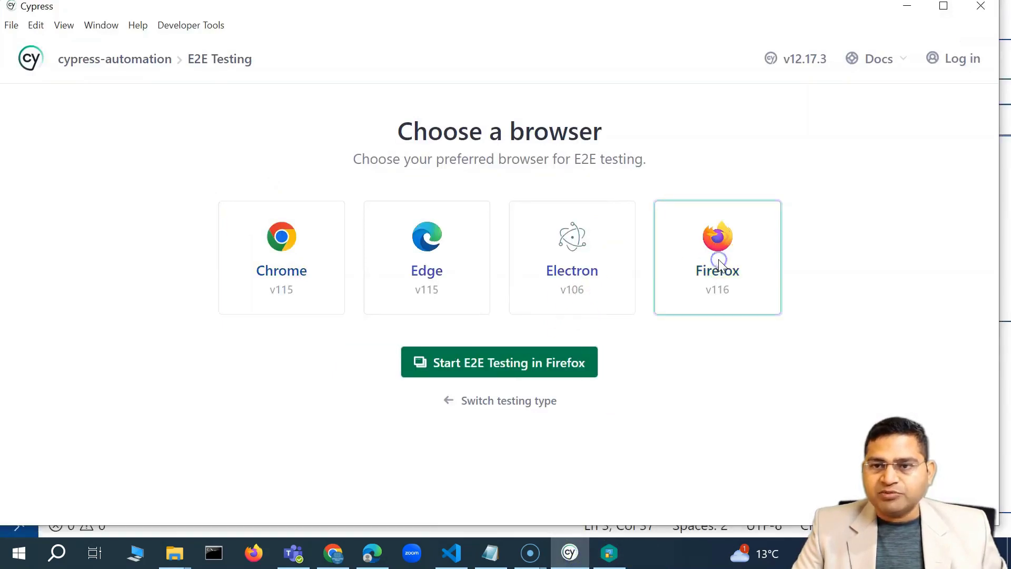
{"action": "left_click", "coordinate": [435, 253]}
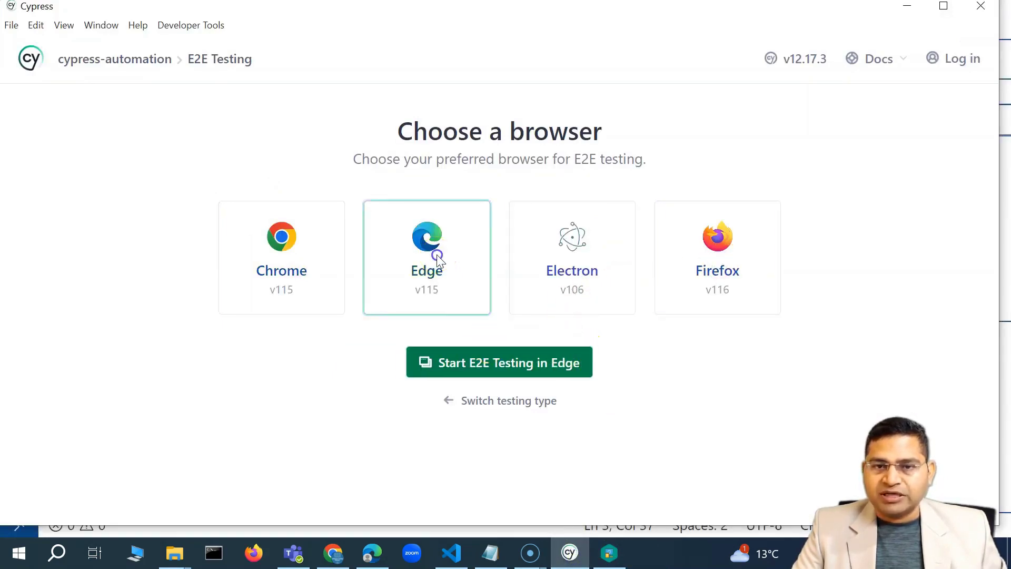
{"action": "left_click", "coordinate": [525, 364]}
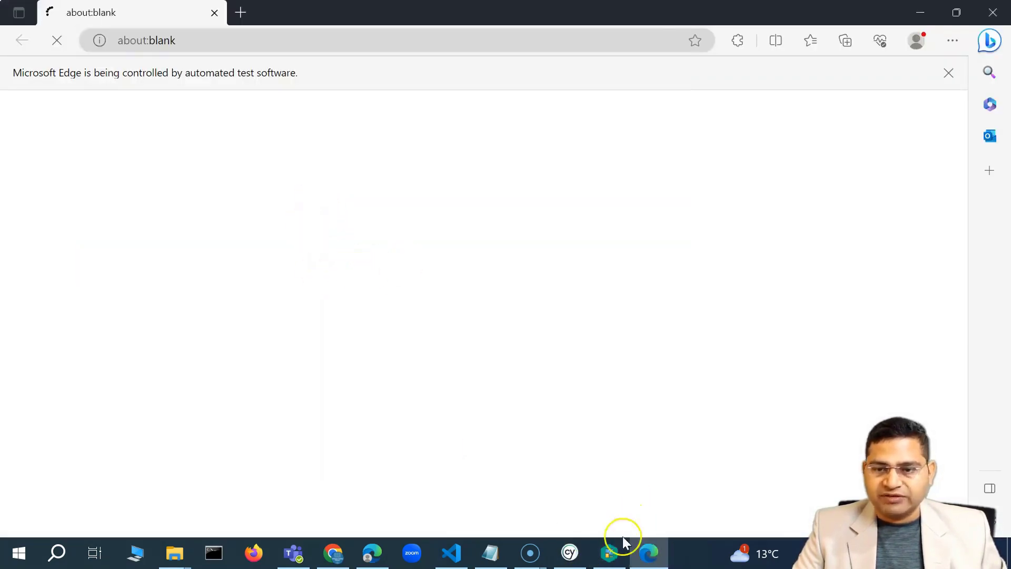
Step: Save Kaspersky's network settings and minimize its window
{"action": "left_click", "coordinate": [622, 545]}
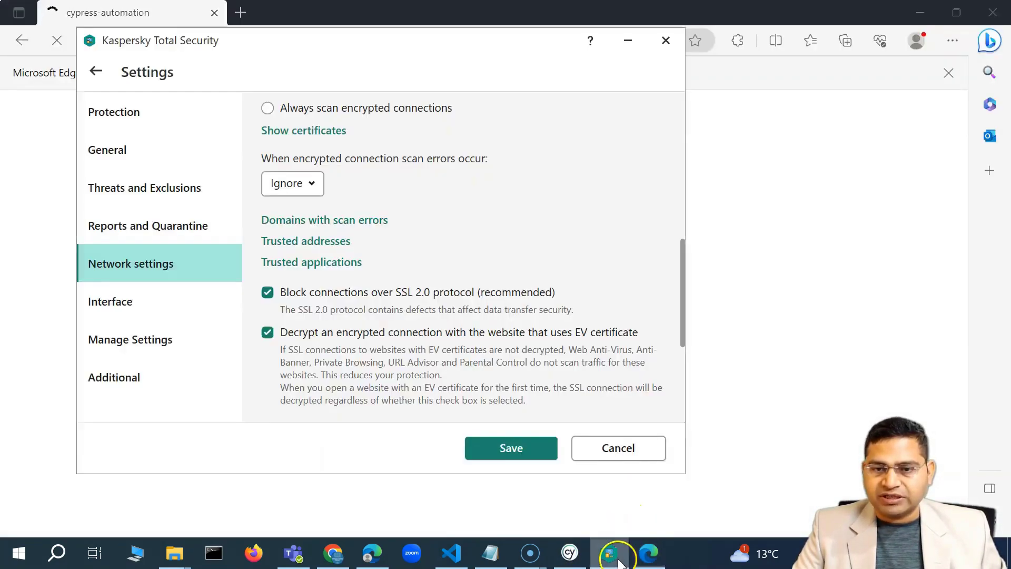
{"action": "left_click", "coordinate": [503, 451]}
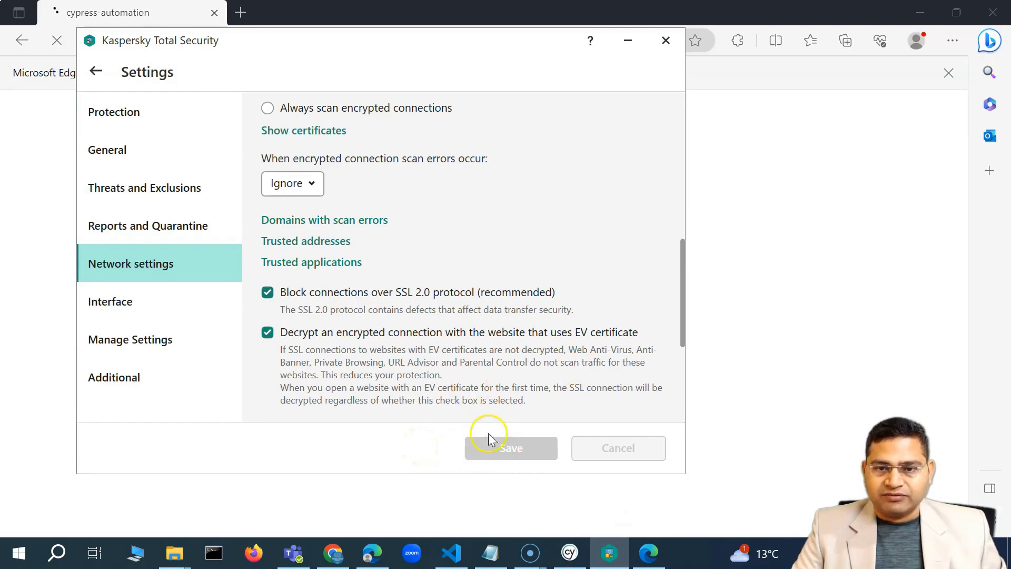
{"action": "left_click", "coordinate": [628, 41]}
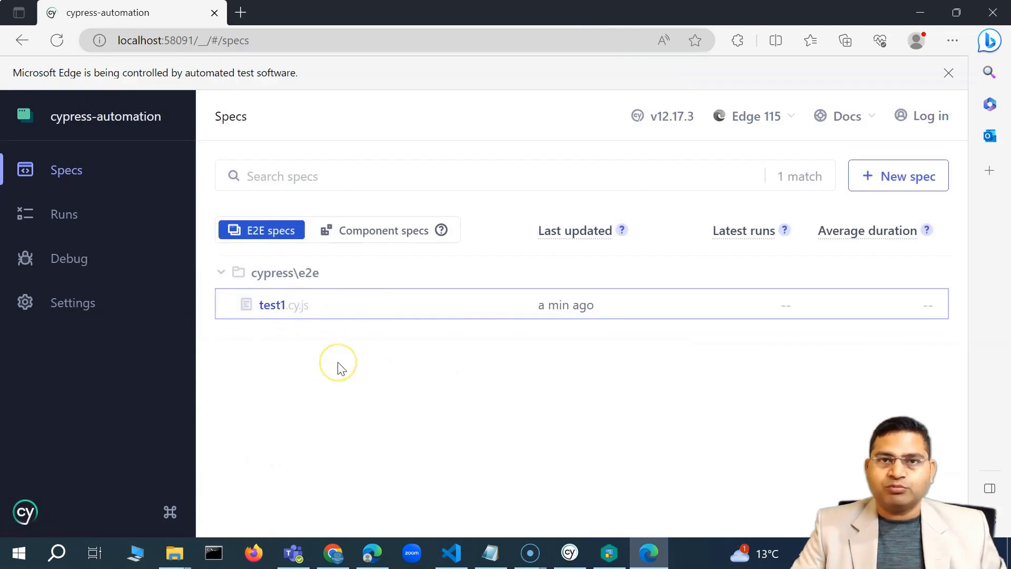
{"action": "left_click", "coordinate": [274, 306]}
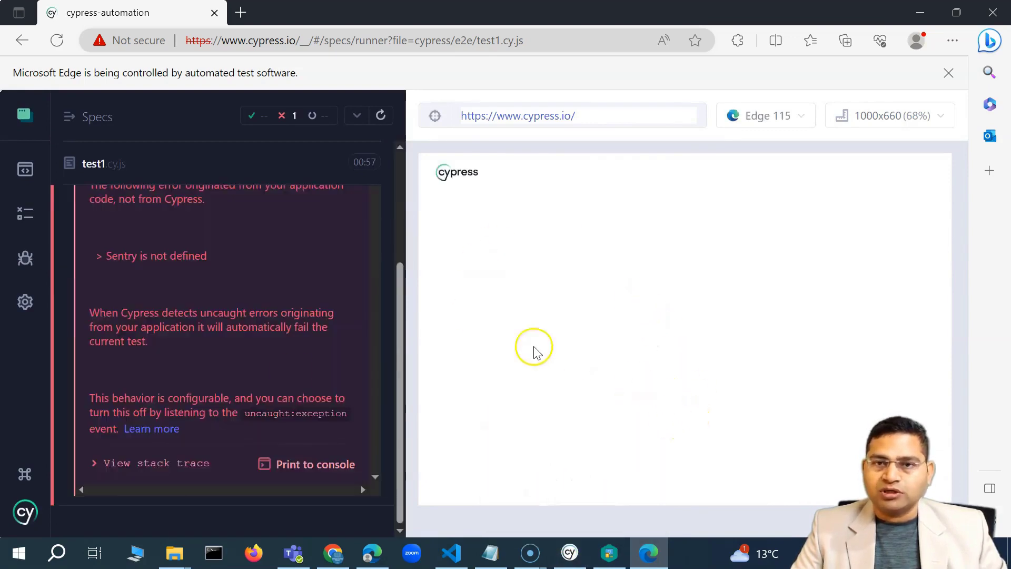
{"action": "scroll", "coordinate": [293, 372], "scroll_direction": "up", "scroll_amount": 3}
{"action": "scroll", "coordinate": [751, 377], "scroll_direction": "down", "scroll_amount": 5}
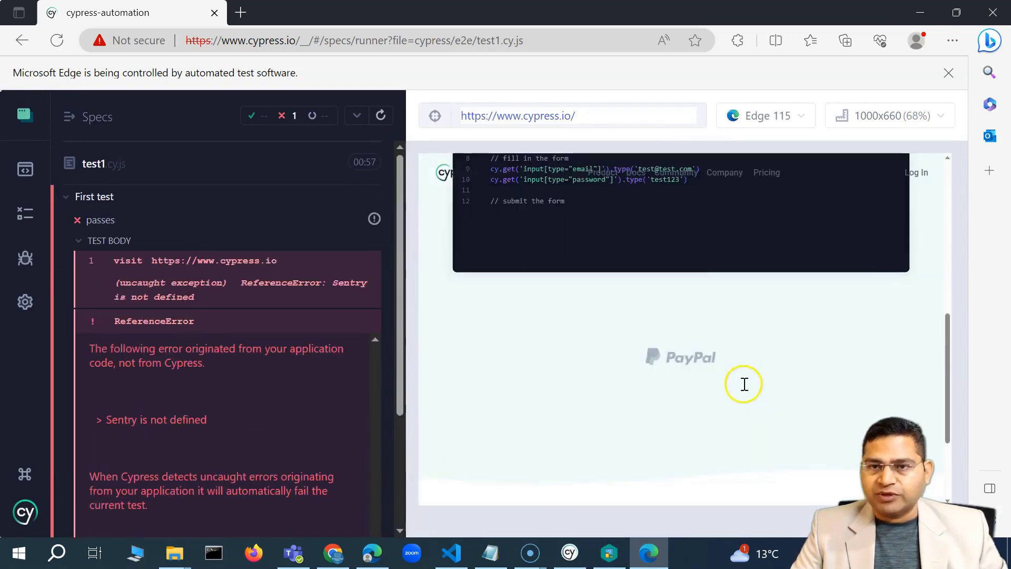
{"action": "scroll", "coordinate": [744, 384], "scroll_direction": "up", "scroll_amount": 5}
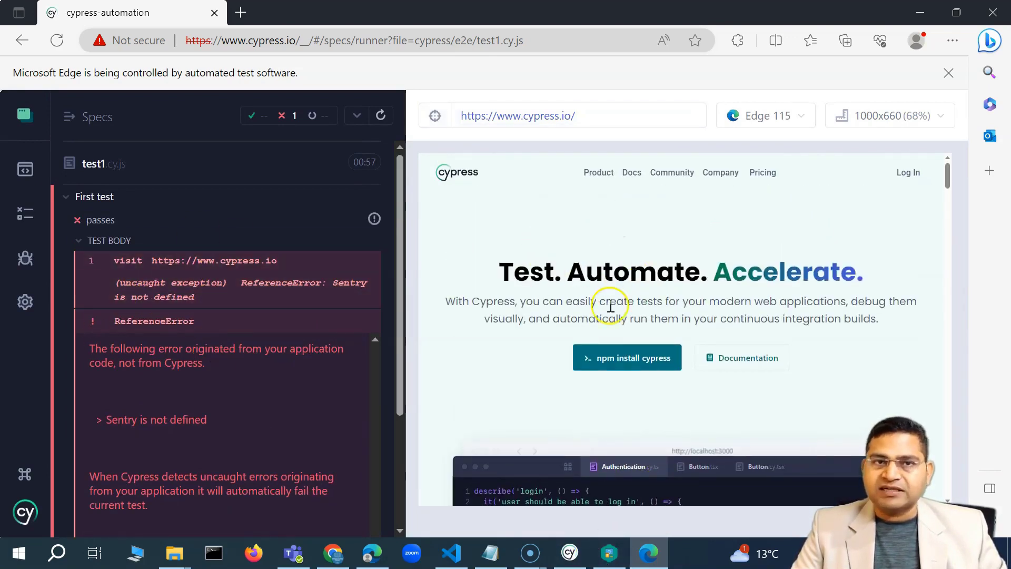
{"action": "left_click", "coordinate": [609, 553]}
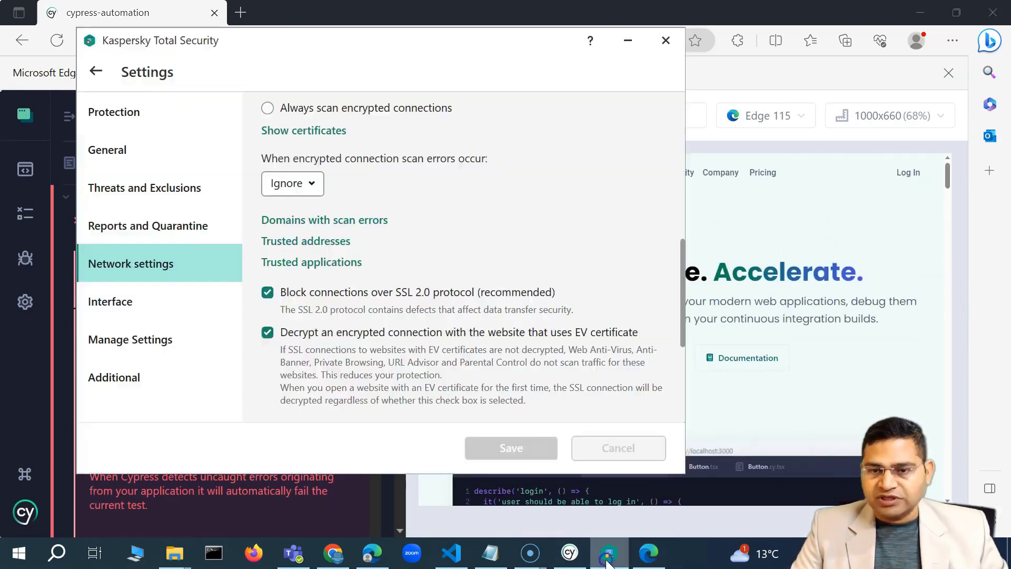
Step: Review Kaspersky's trusted addresses without changes, then close the settings window
{"action": "left_click", "coordinate": [326, 241]}
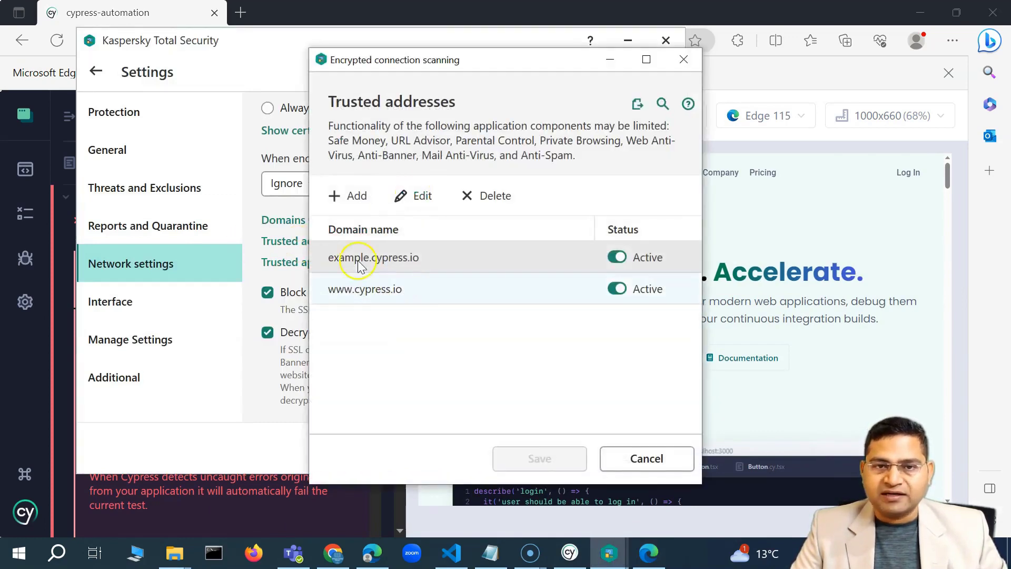
{"action": "left_click", "coordinate": [648, 457]}
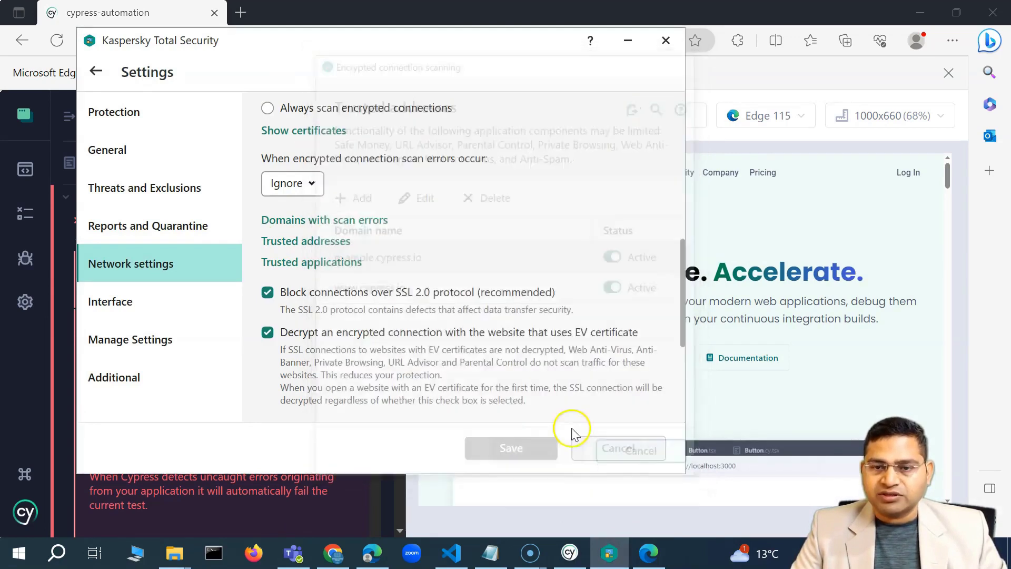
{"action": "scroll", "coordinate": [464, 398], "scroll_direction": "down", "scroll_amount": 5}
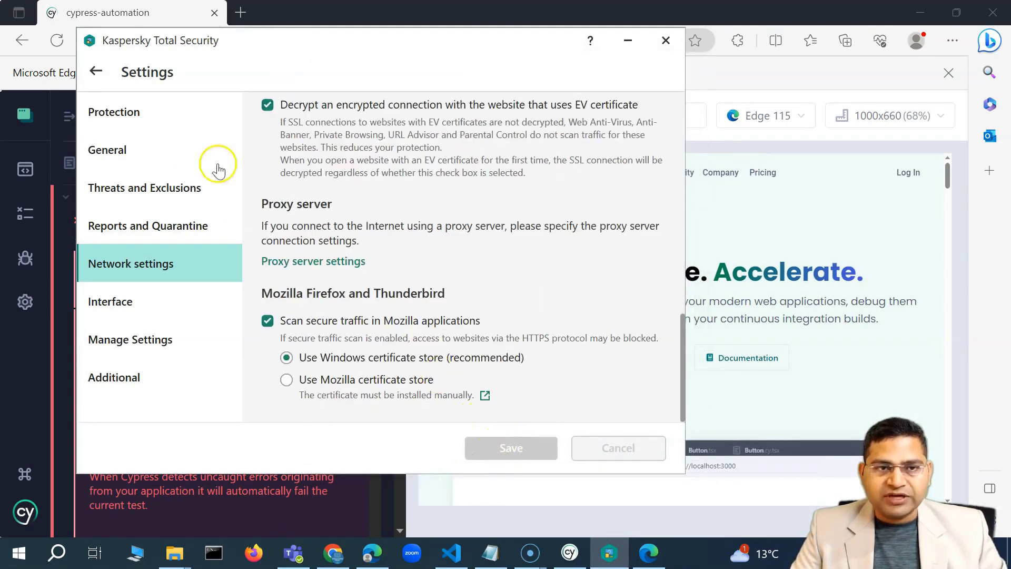
{"action": "scroll", "coordinate": [293, 296], "scroll_direction": "up", "scroll_amount": 5}
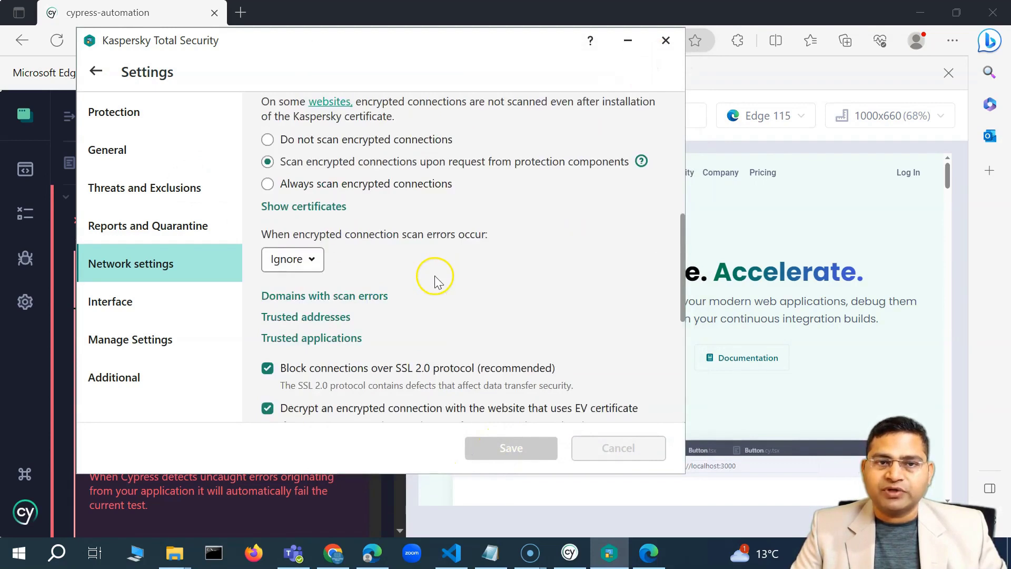
{"action": "scroll", "coordinate": [322, 322], "scroll_direction": "down", "scroll_amount": 3}
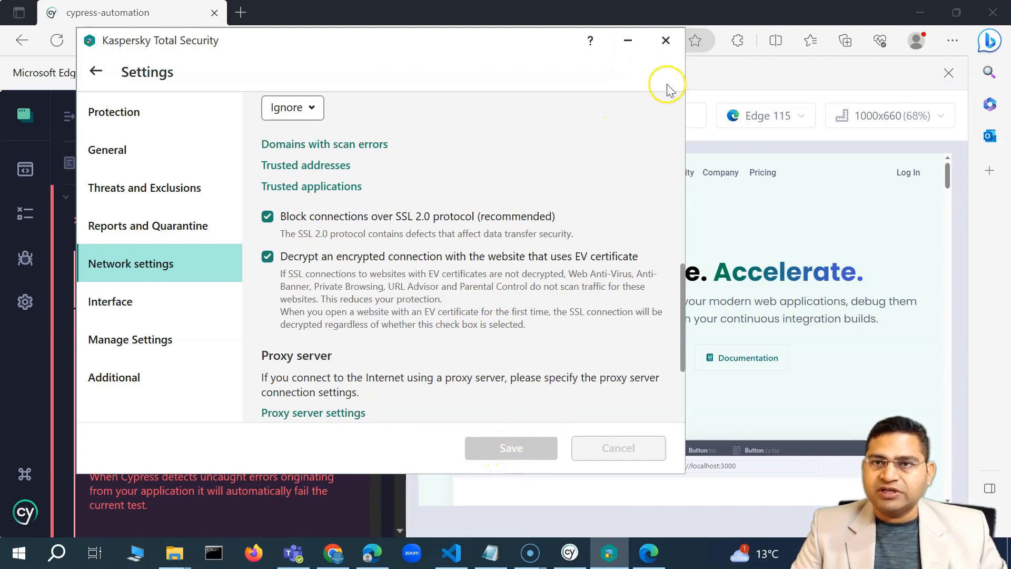
{"action": "left_click", "coordinate": [666, 40]}
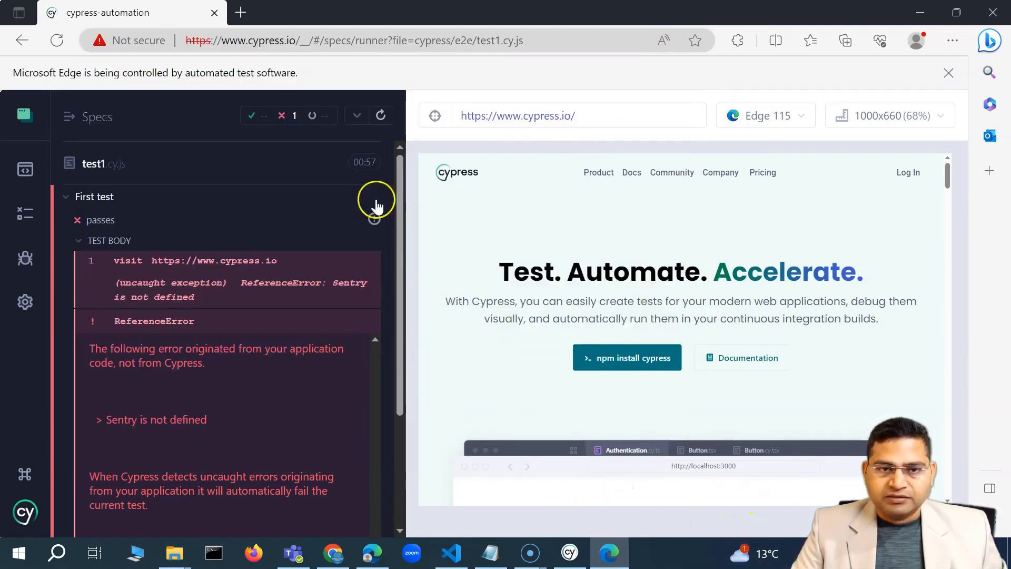
Step: Stop the Edge session and start Cypress E2E testing in Chrome
{"action": "left_click", "coordinate": [570, 553]}
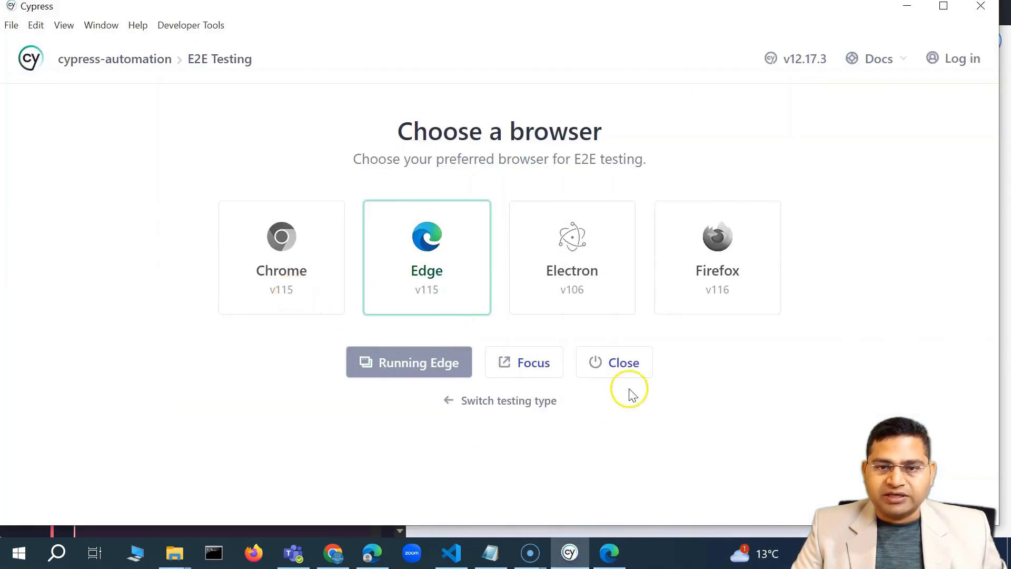
{"action": "left_click", "coordinate": [625, 370]}
{"action": "left_click", "coordinate": [248, 259]}
{"action": "left_click", "coordinate": [497, 372]}
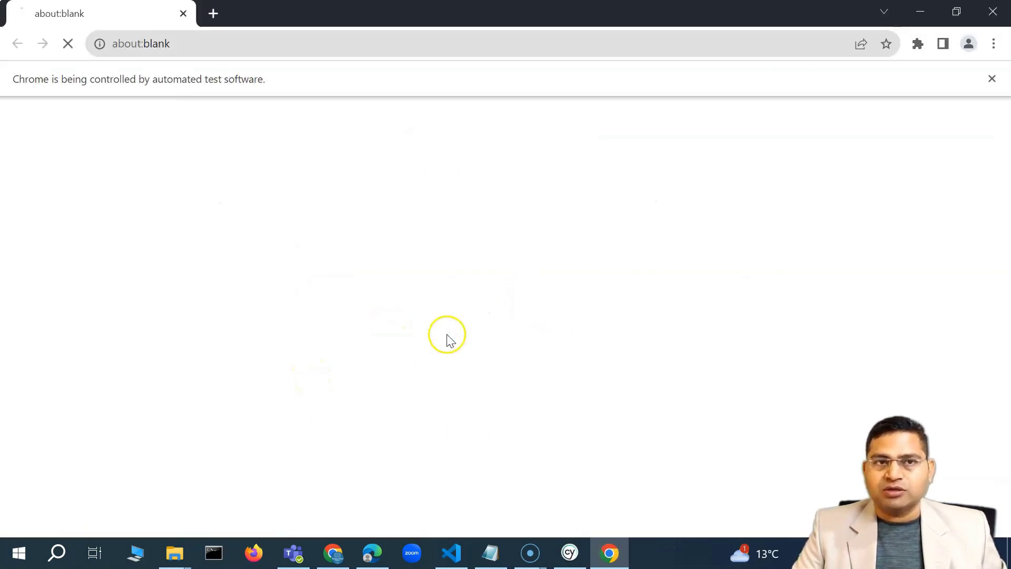
Step: Run test1 in Chrome, scroll its preview, and open Kaspersky's main window from the tray
{"action": "left_click", "coordinate": [268, 311]}
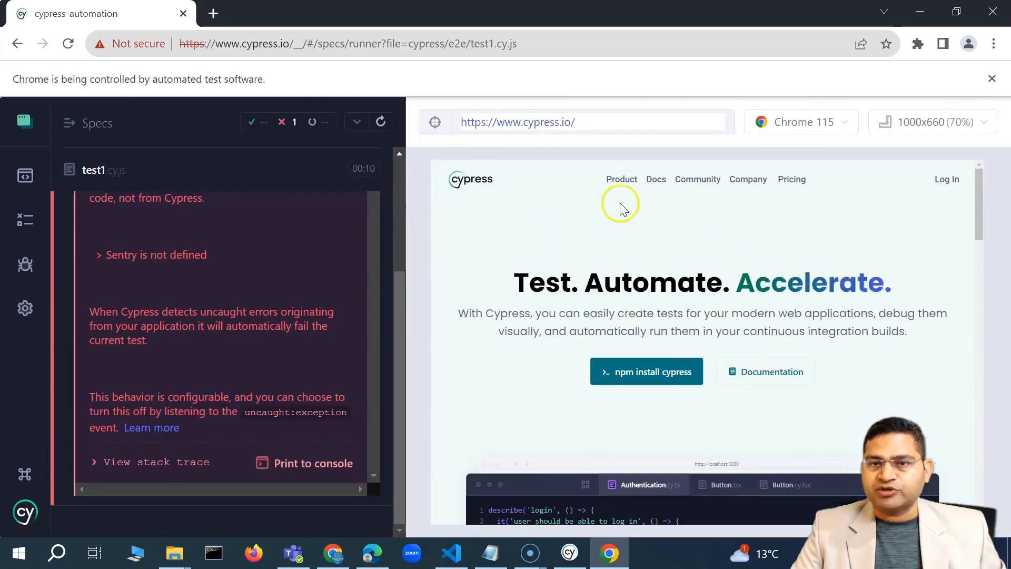
{"action": "scroll", "coordinate": [715, 357], "scroll_direction": "down", "scroll_amount": 5}
{"action": "scroll", "coordinate": [714, 356], "scroll_direction": "down", "scroll_amount": 3}
{"action": "scroll", "coordinate": [658, 350], "scroll_direction": "up", "scroll_amount": 10}
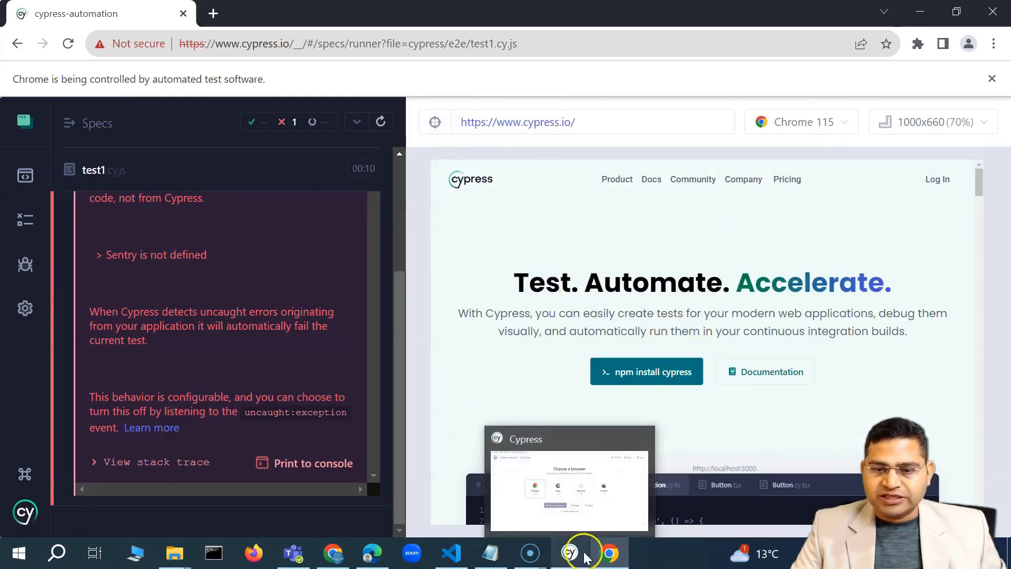
{"action": "left_click", "coordinate": [800, 553]}
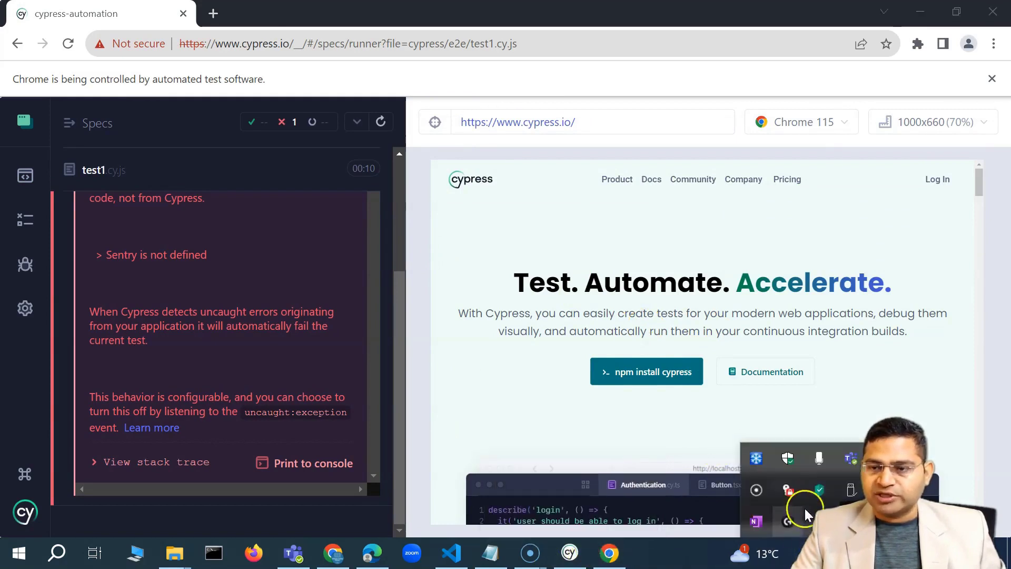
{"action": "left_click", "coordinate": [821, 491]}
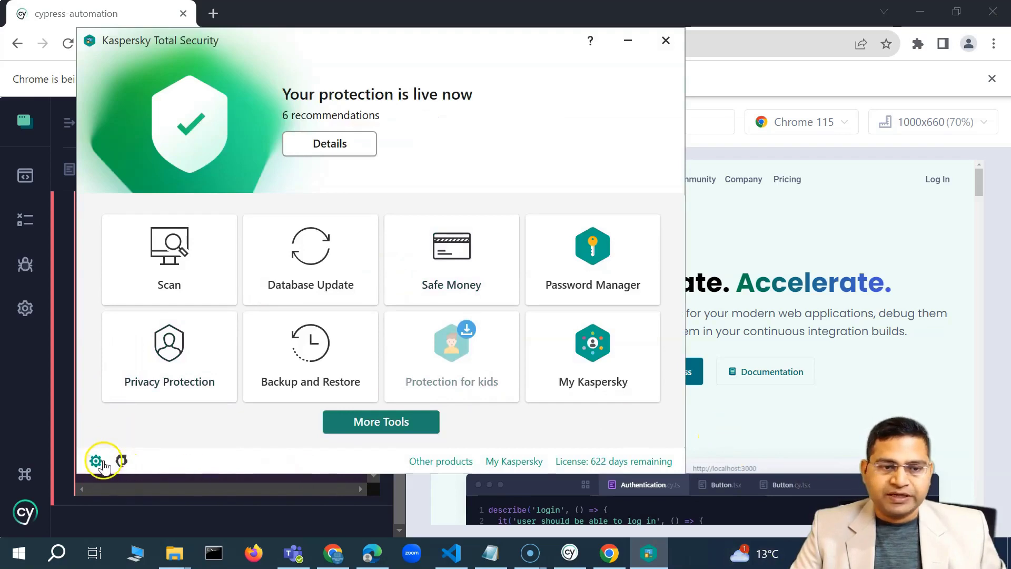
Step: Check Kaspersky's trusted addresses and trusted applications lists, leaving both unchanged
{"action": "left_click", "coordinate": [97, 460]}
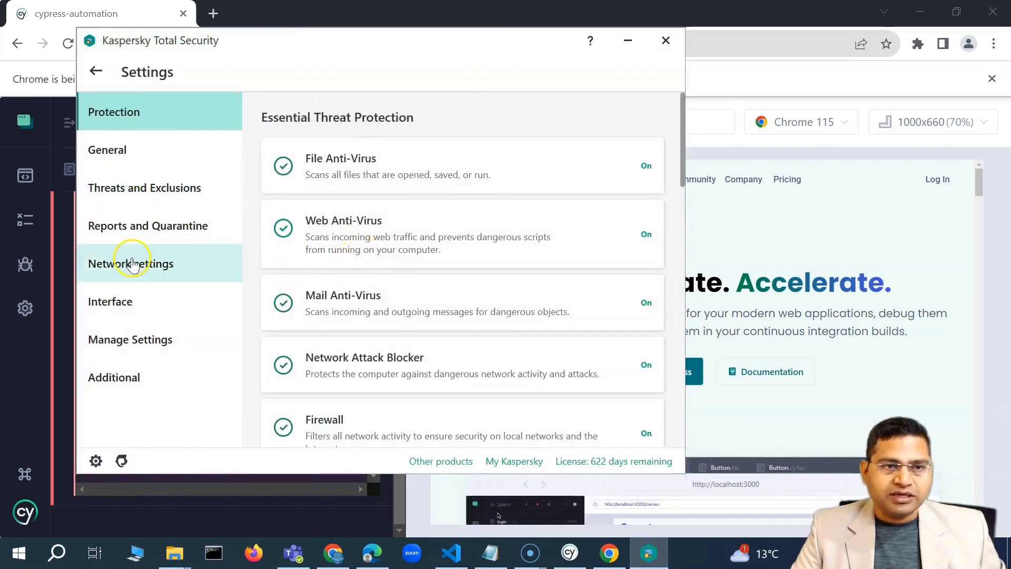
{"action": "left_click", "coordinate": [131, 264]}
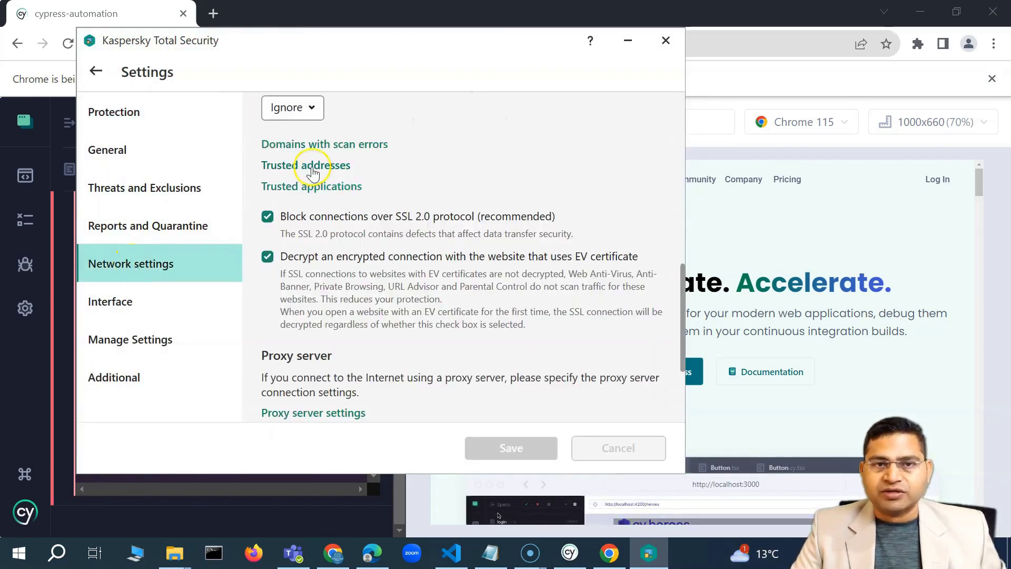
{"action": "left_click", "coordinate": [312, 168]}
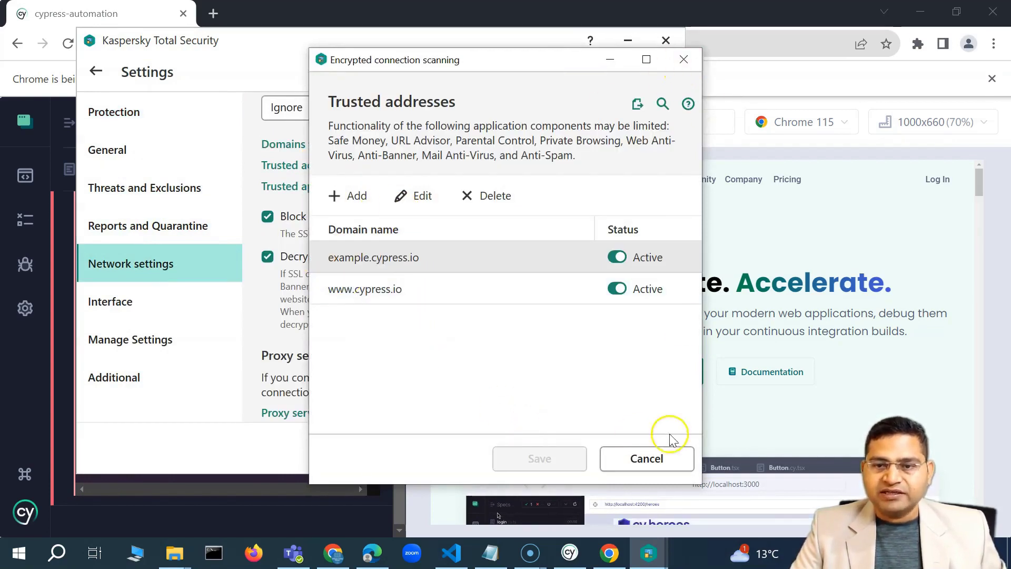
{"action": "left_click", "coordinate": [684, 59]}
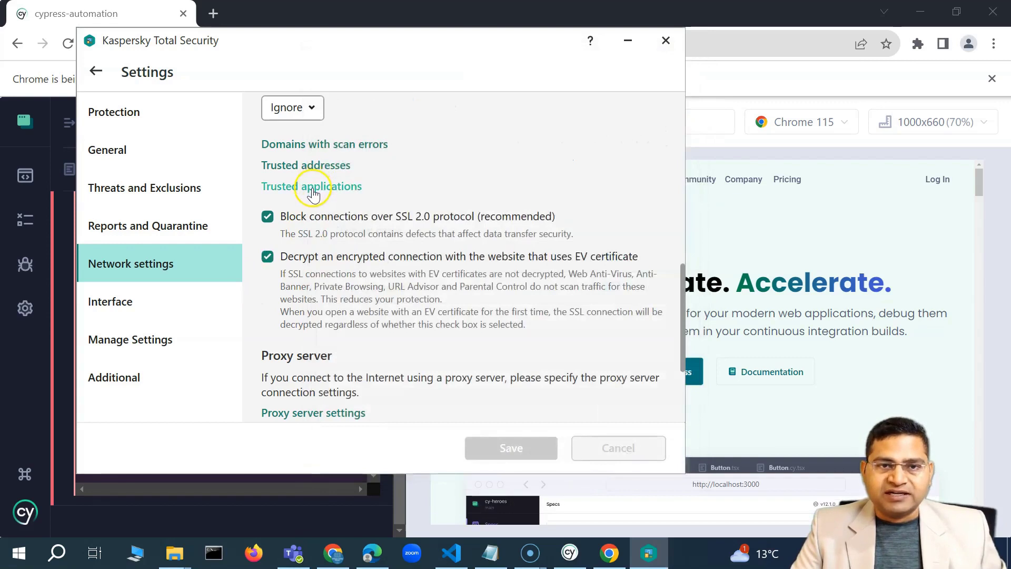
{"action": "left_click", "coordinate": [313, 187]}
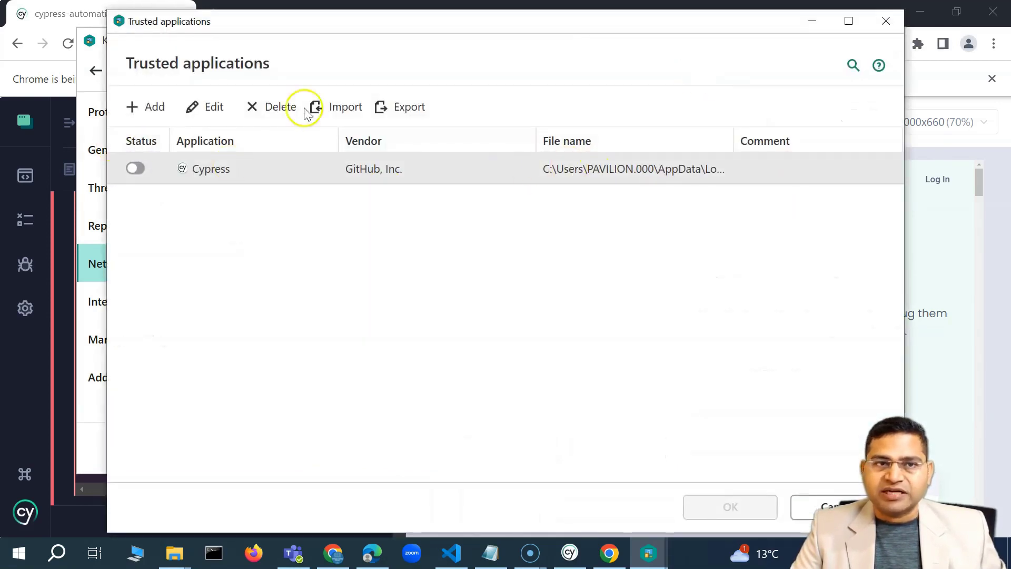
{"action": "left_click", "coordinate": [886, 20]}
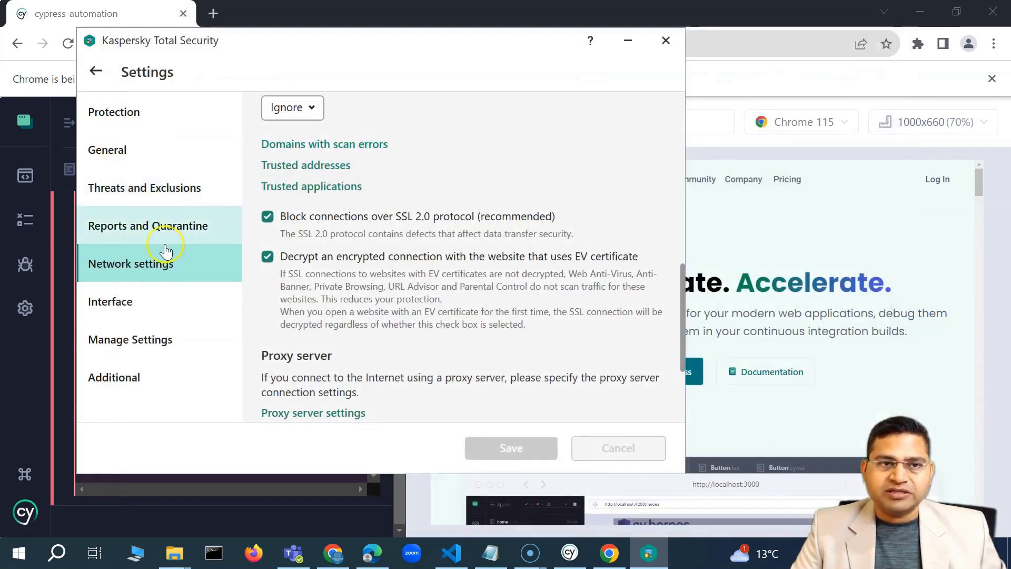
Step: Inspect the Web Anti-Virus trusted URLs list under advanced options without changes
{"action": "left_click", "coordinate": [141, 113]}
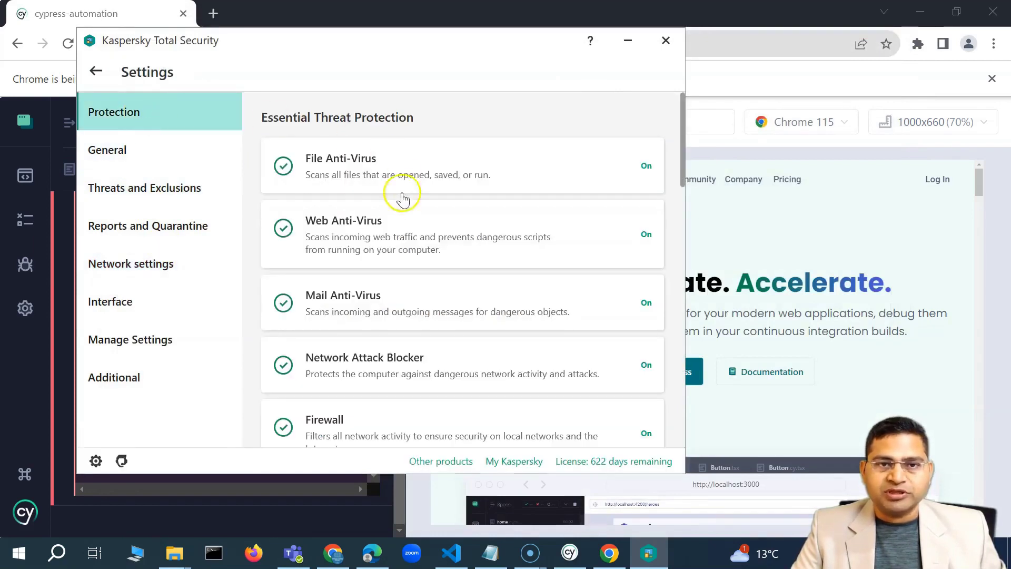
{"action": "left_click", "coordinate": [406, 241]}
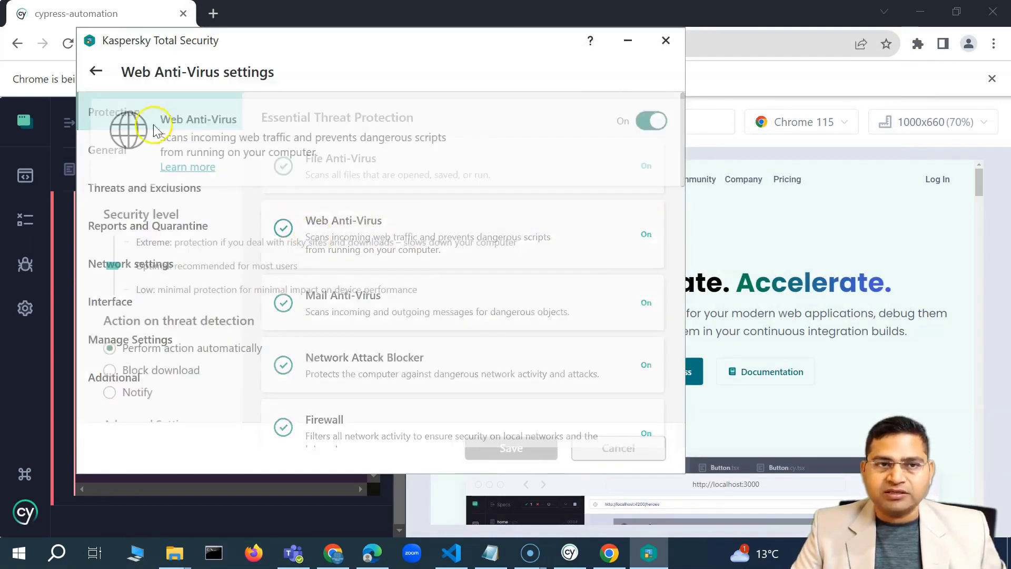
{"action": "scroll", "coordinate": [388, 347], "scroll_direction": "down", "scroll_amount": 1}
{"action": "left_click", "coordinate": [145, 369]}
{"action": "scroll", "coordinate": [300, 361], "scroll_direction": "down", "scroll_amount": 10}
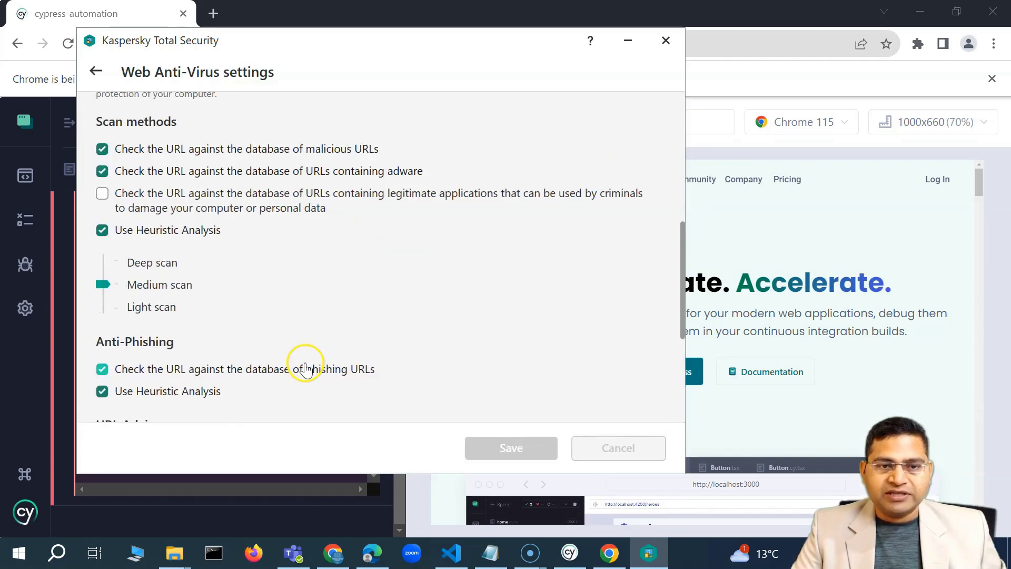
{"action": "left_click", "coordinate": [286, 384]}
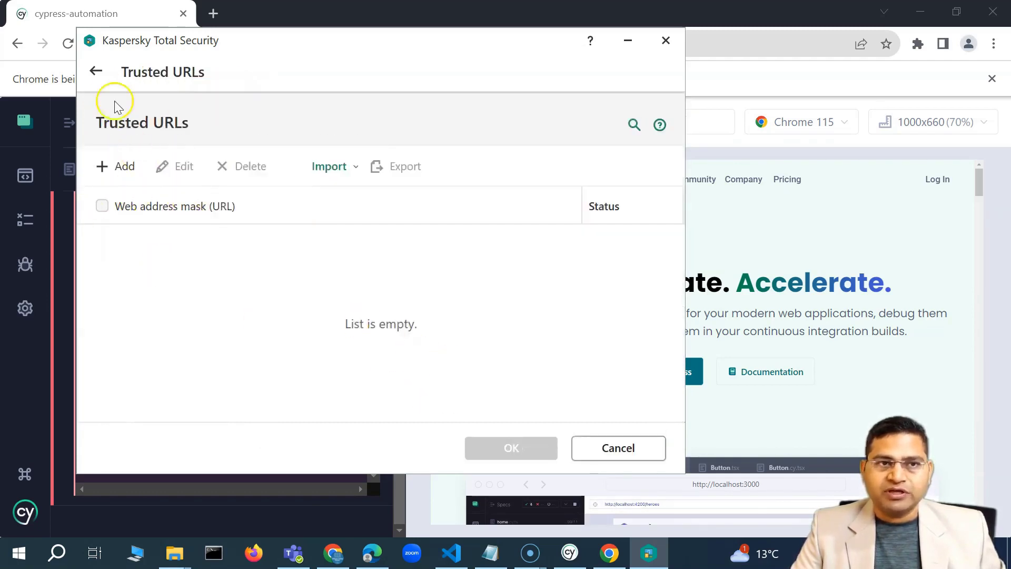
{"action": "left_click", "coordinate": [584, 446]}
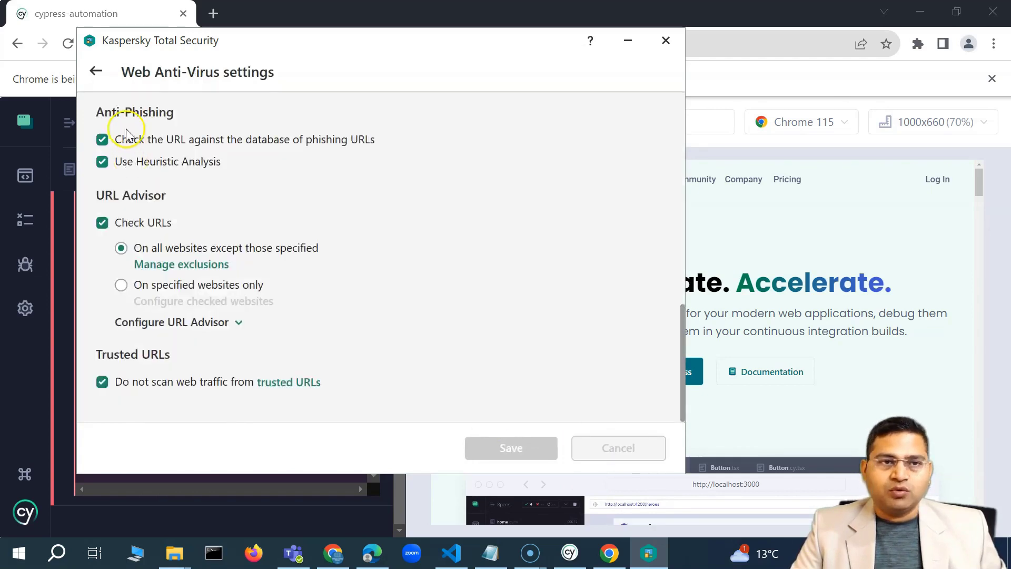
Step: Reopen Network settings' trusted addresses list and close it unchanged
{"action": "left_click", "coordinate": [96, 71]}
{"action": "left_click", "coordinate": [149, 265]}
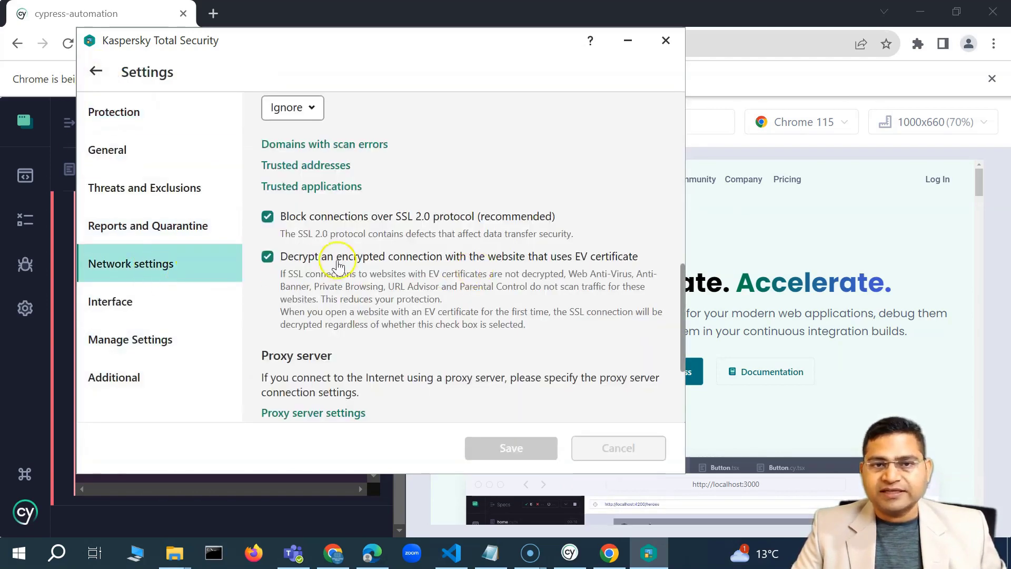
{"action": "left_click", "coordinate": [324, 174]}
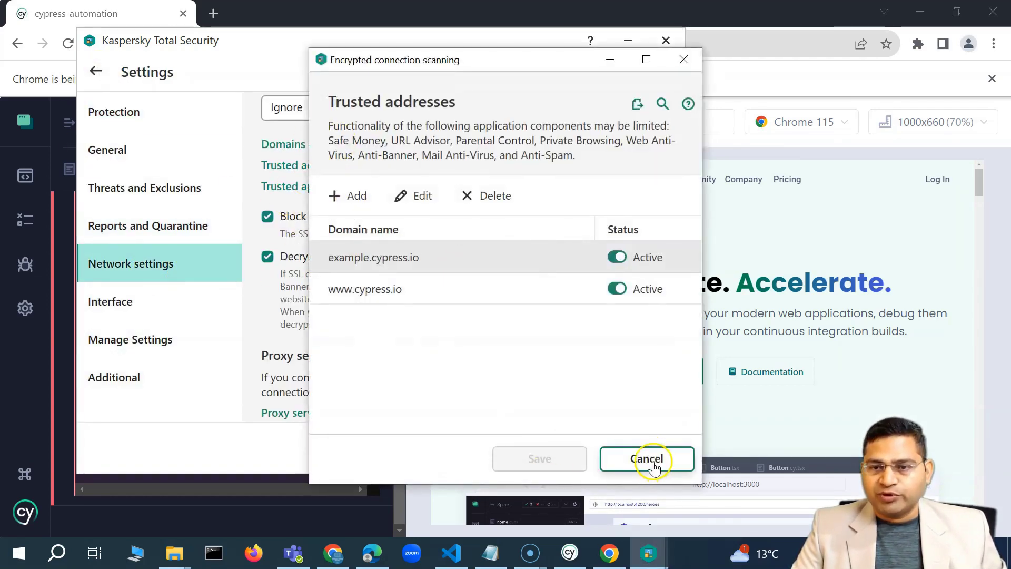
{"action": "left_click", "coordinate": [646, 457]}
Step: Minimize Kaspersky and bring the Chrome runner back to the specs list with test1.cy.js
{"action": "left_click", "coordinate": [628, 40]}
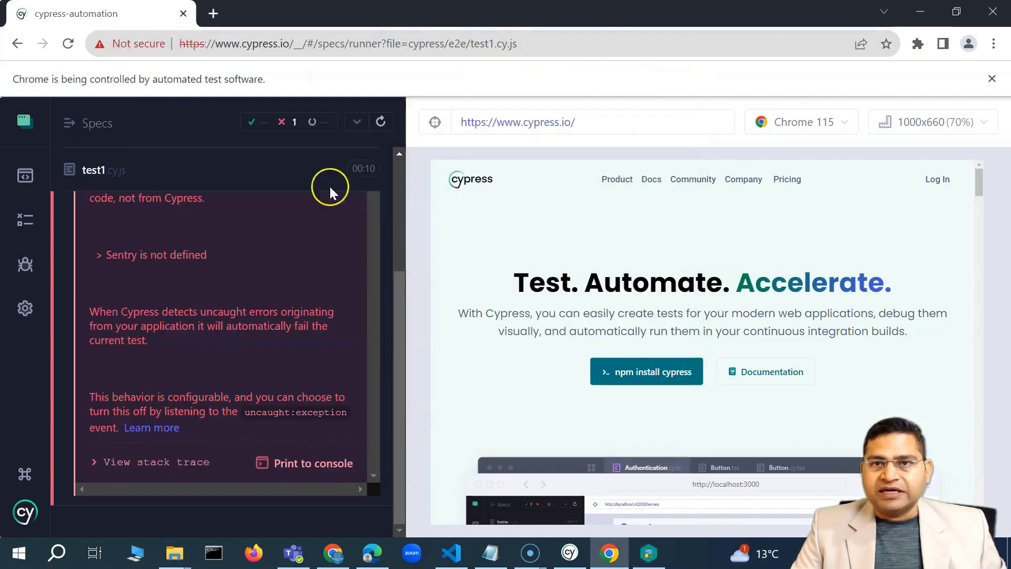
{"action": "scroll", "coordinate": [265, 368], "scroll_direction": "up", "scroll_amount": 3}
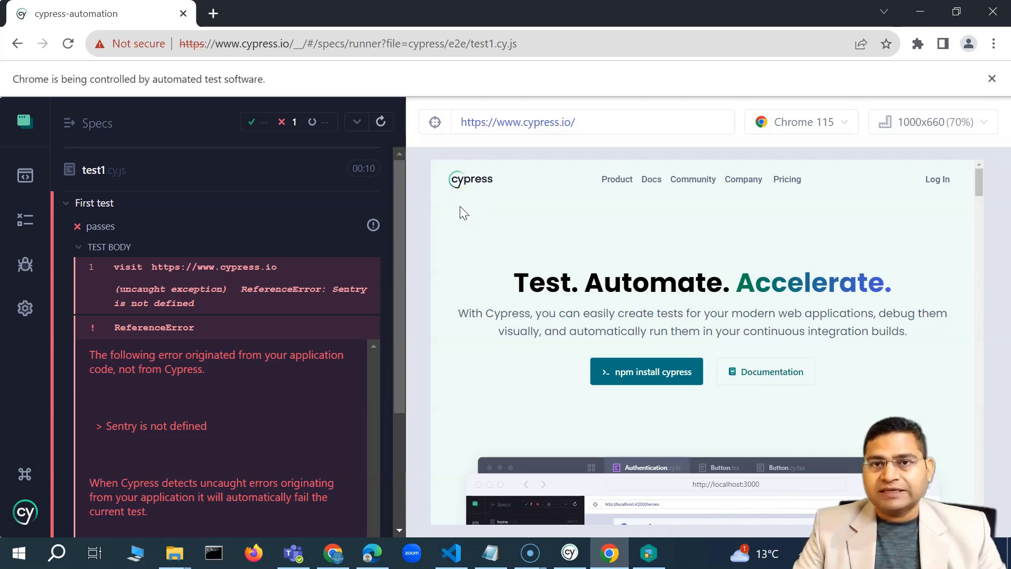
{"action": "left_click", "coordinate": [396, 157]}
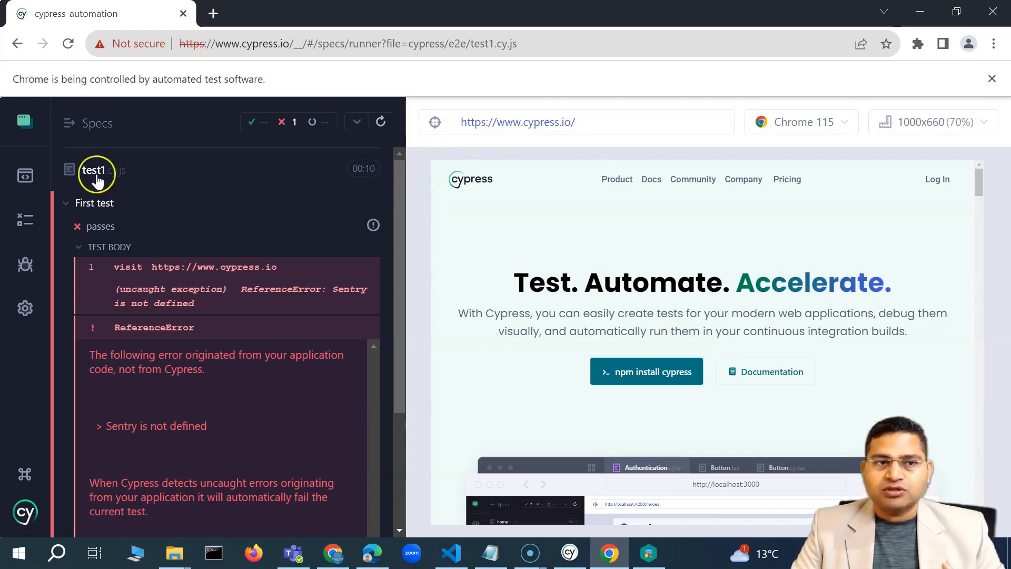
{"action": "left_click", "coordinate": [27, 177]}
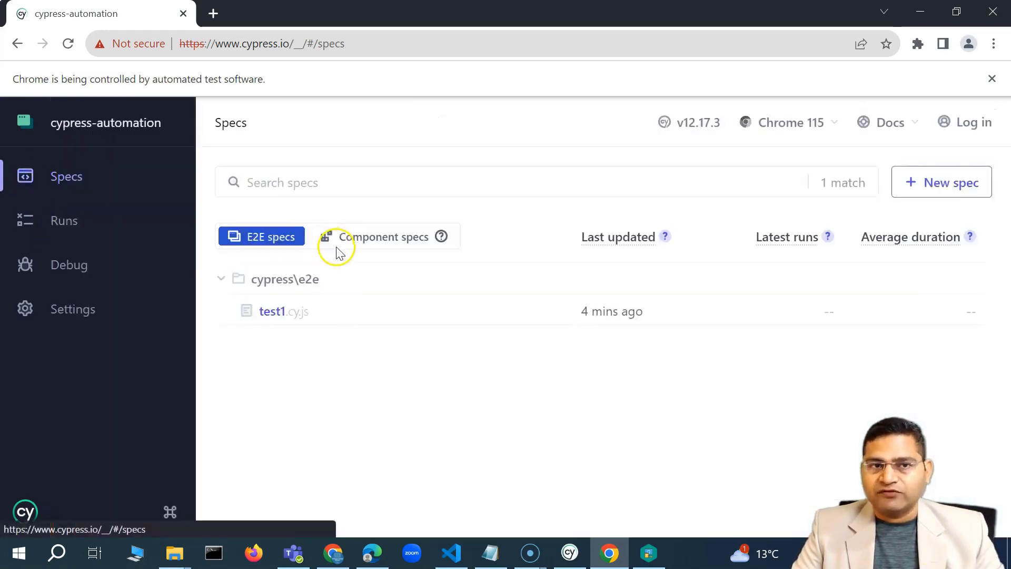